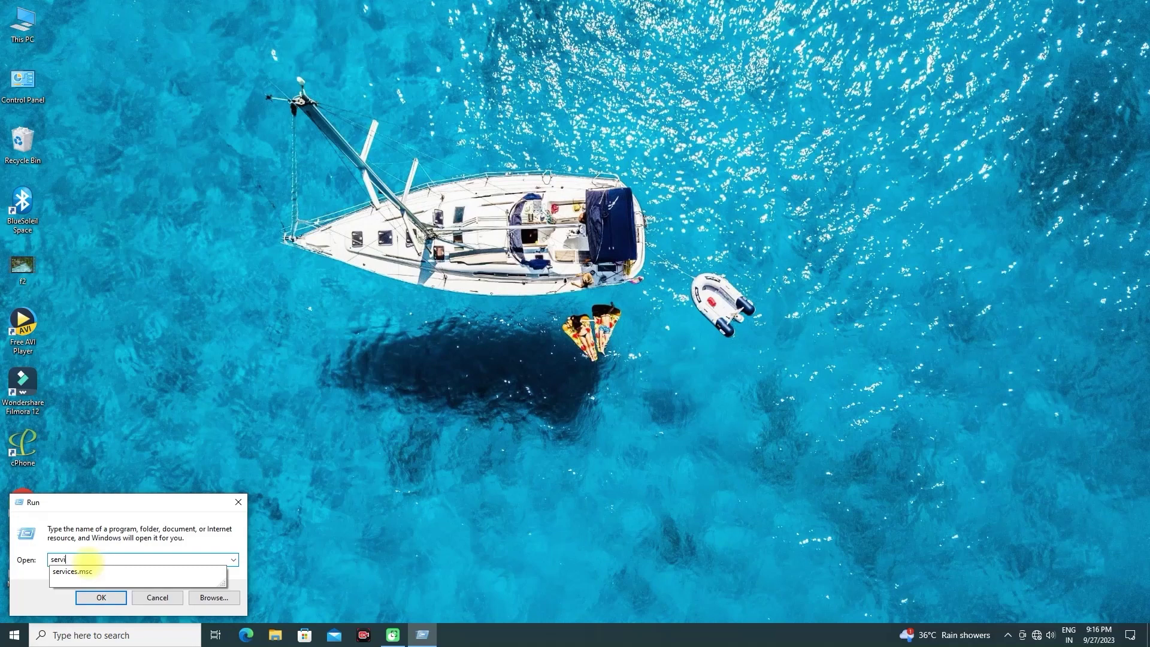
# Run services.msc to open the Services console and move its window clear for working.
pyautogui.press('Down')
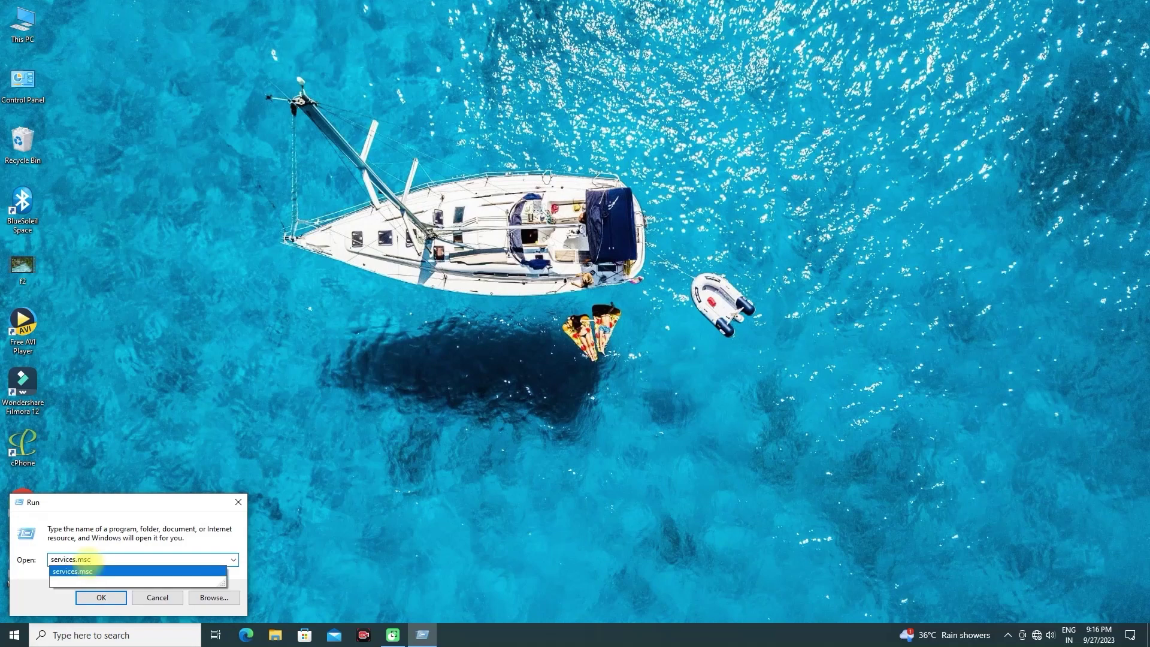
pyautogui.click(96, 570)
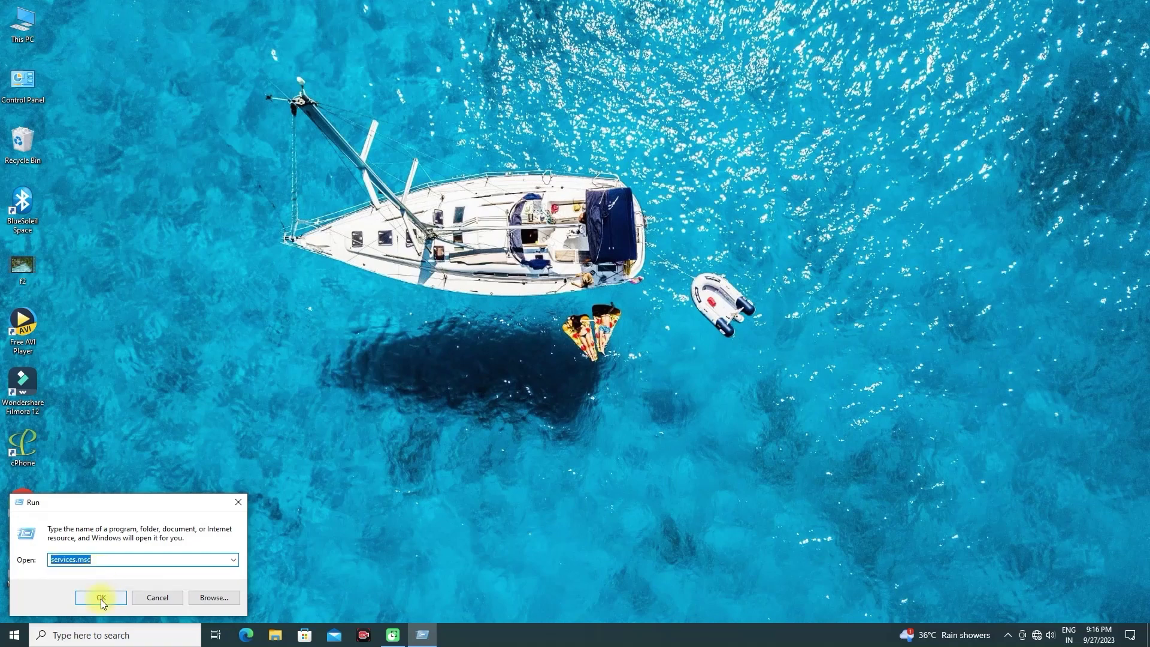
pyautogui.click(100, 597)
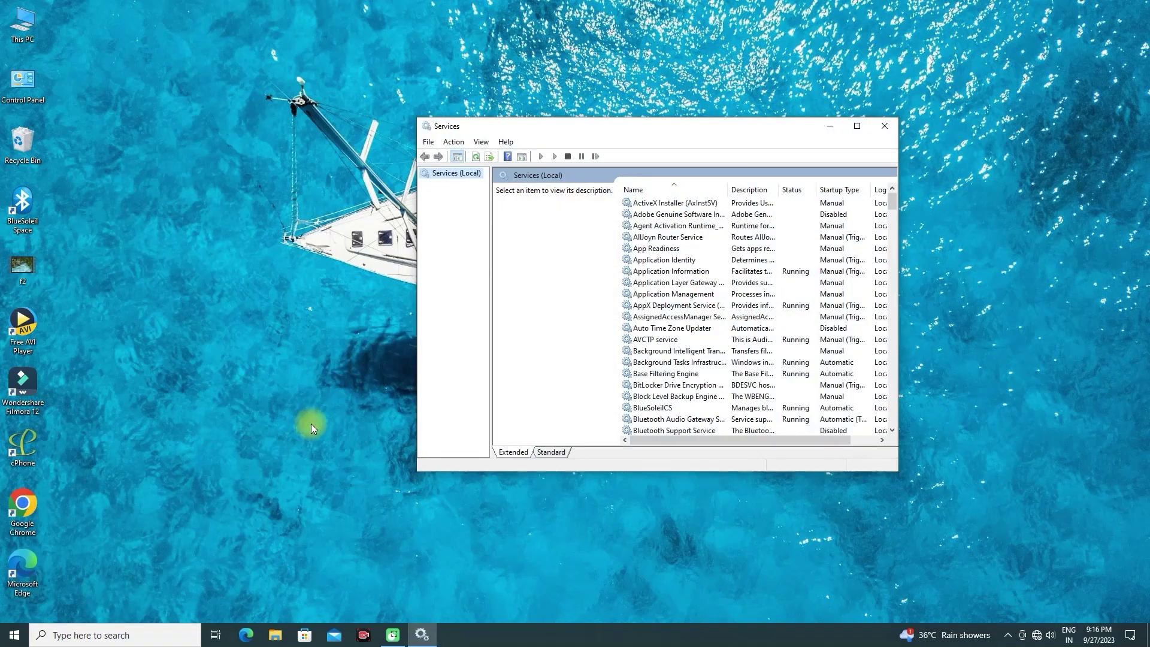
pyautogui.moveTo(605, 130); pyautogui.dragTo(371, 131)
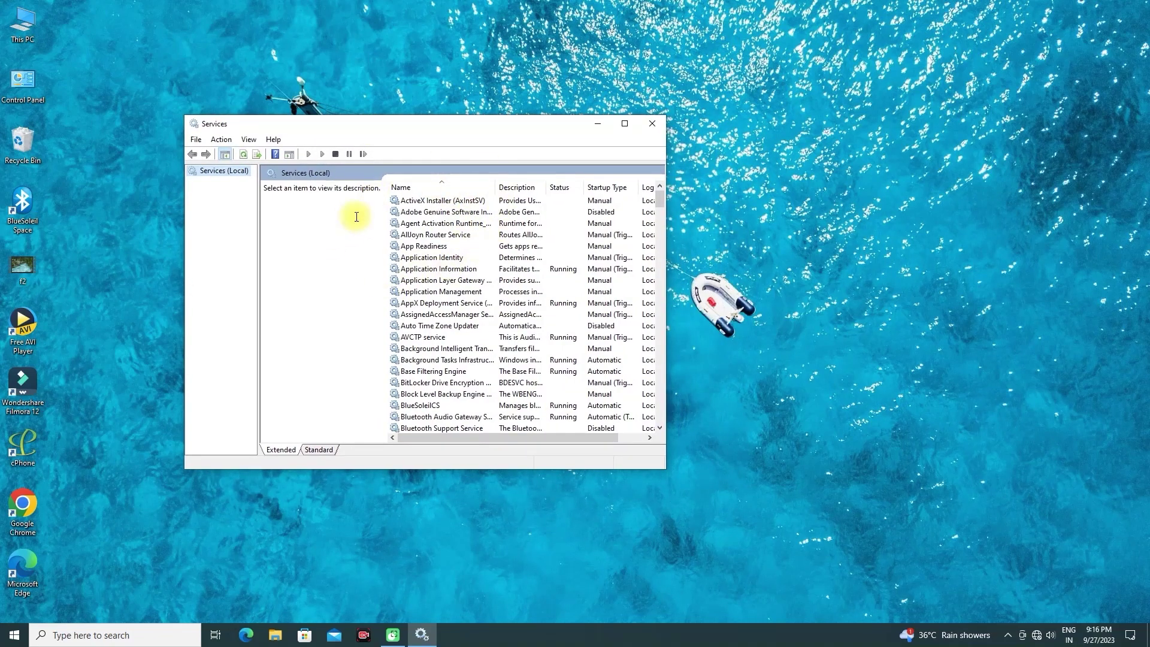
# Find the Windows Update service in the list of local services and open its properties.
pyautogui.scroll(-4, 421, 260)
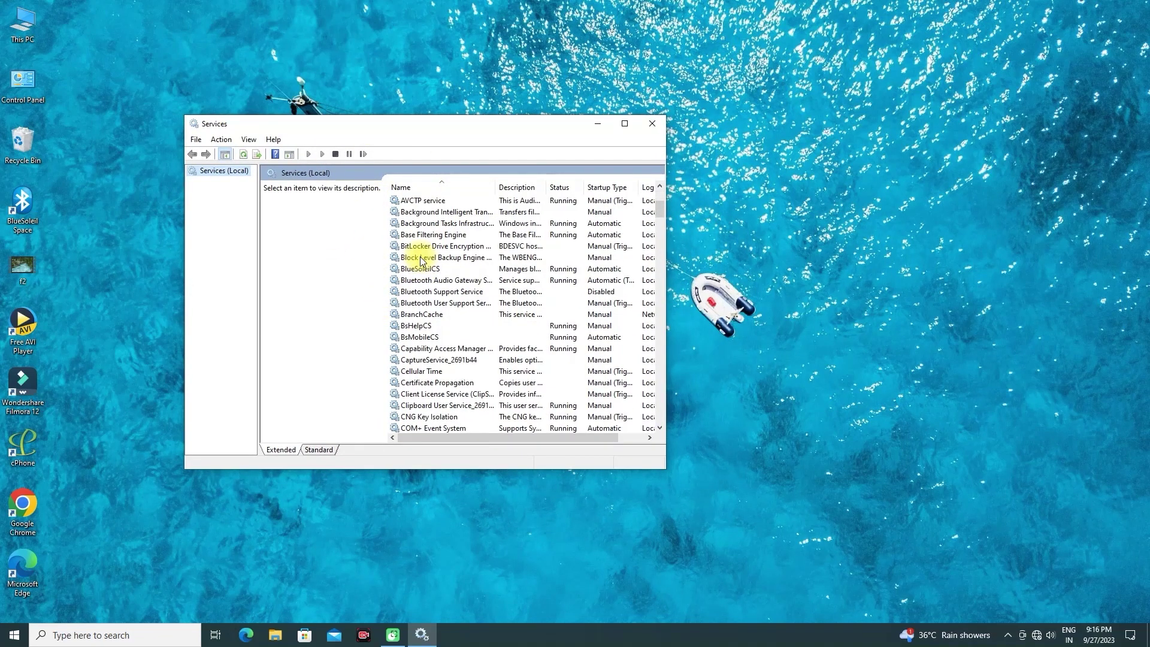
pyautogui.scroll(-3, 421, 260)
pyautogui.click(420, 258)
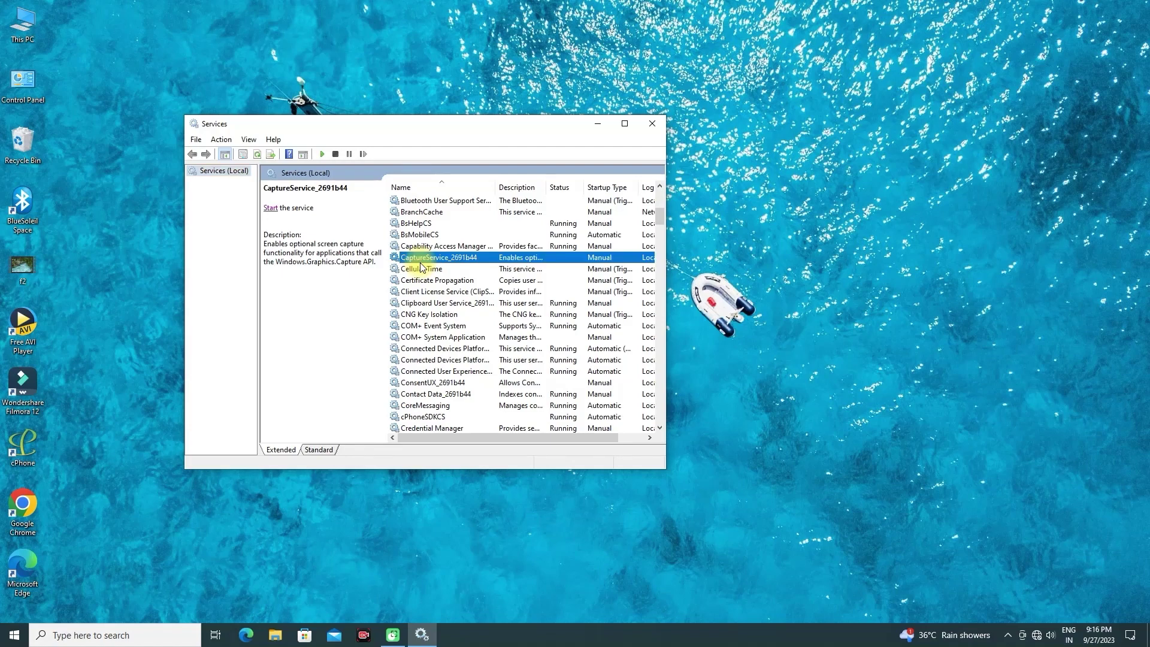
pyautogui.press('w')
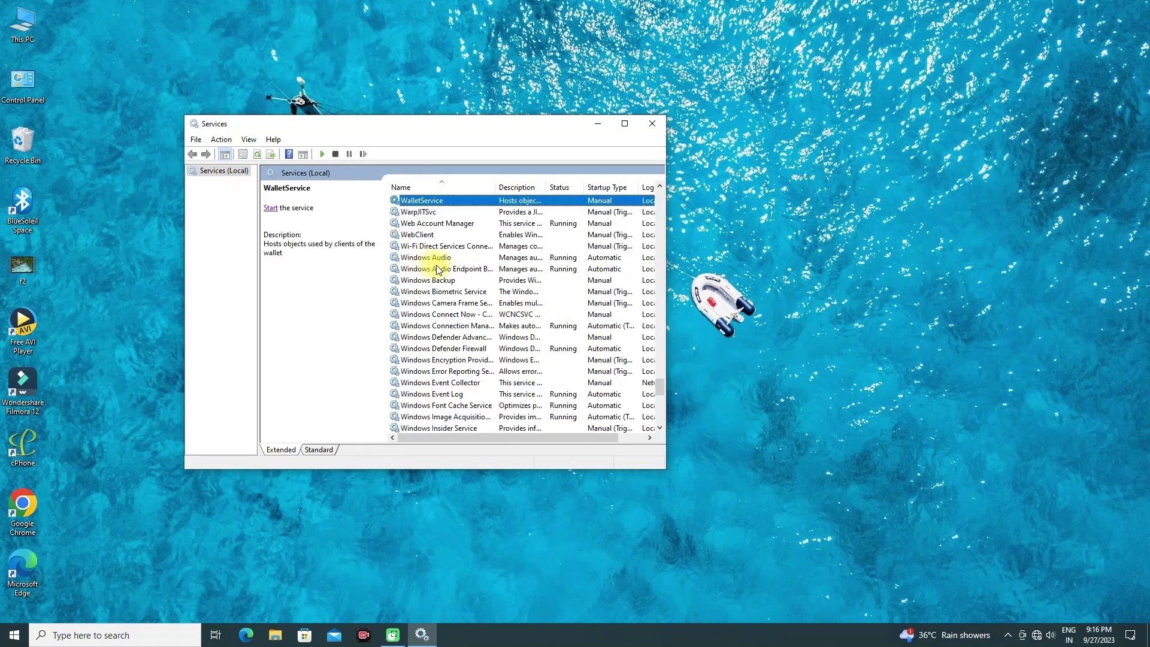
pyautogui.scroll(-4, 441, 311)
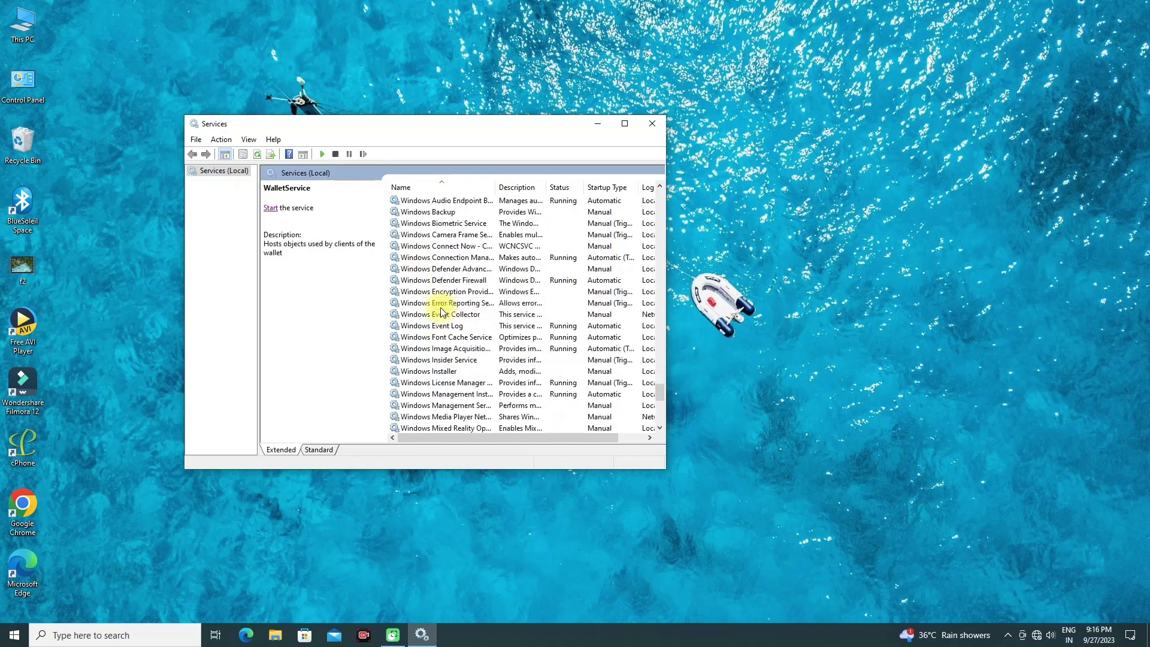
pyautogui.scroll(-4, 441, 311)
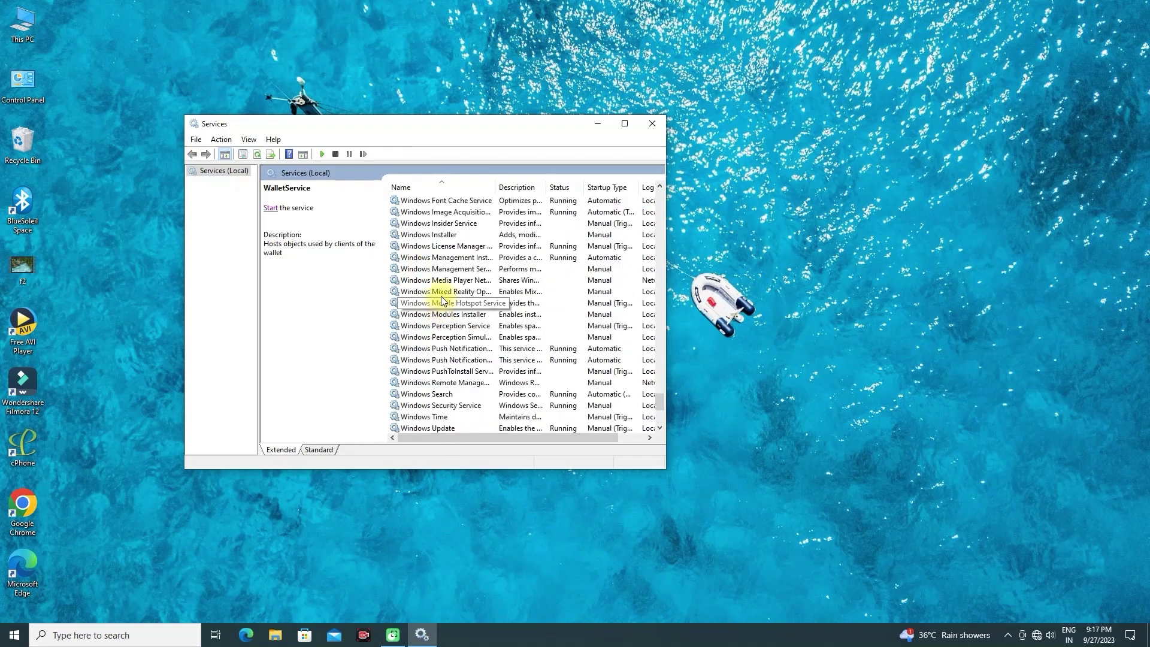
pyautogui.scroll(-1, 437, 311)
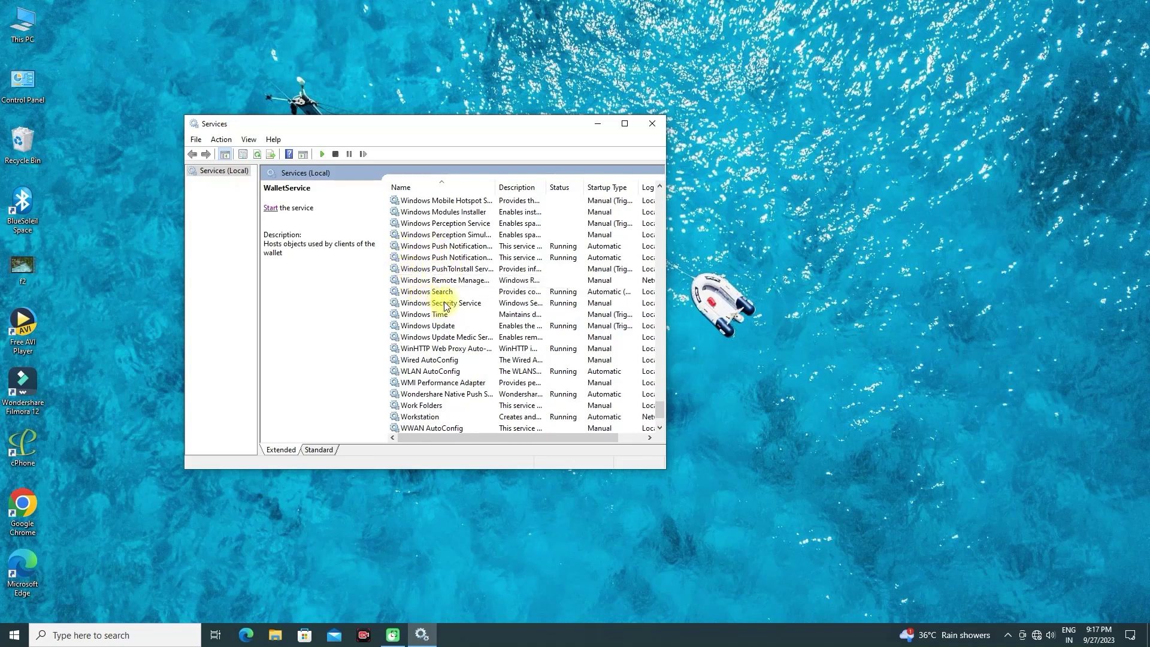
pyautogui.scroll(3, 446, 303)
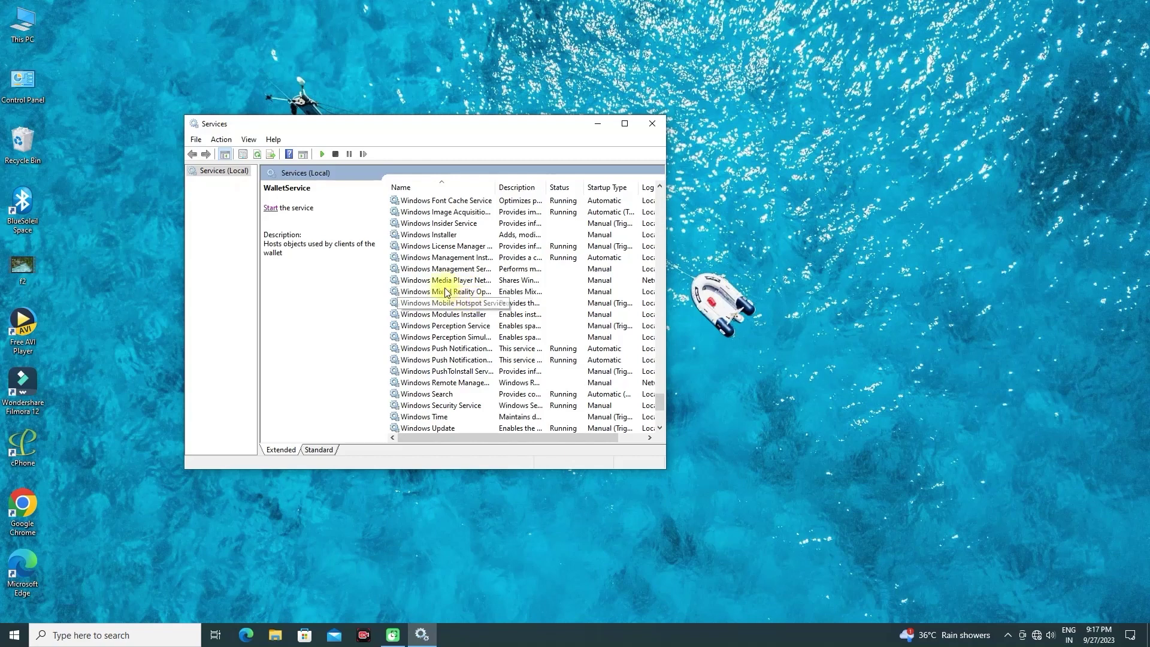
pyautogui.scroll(5, 470, 242)
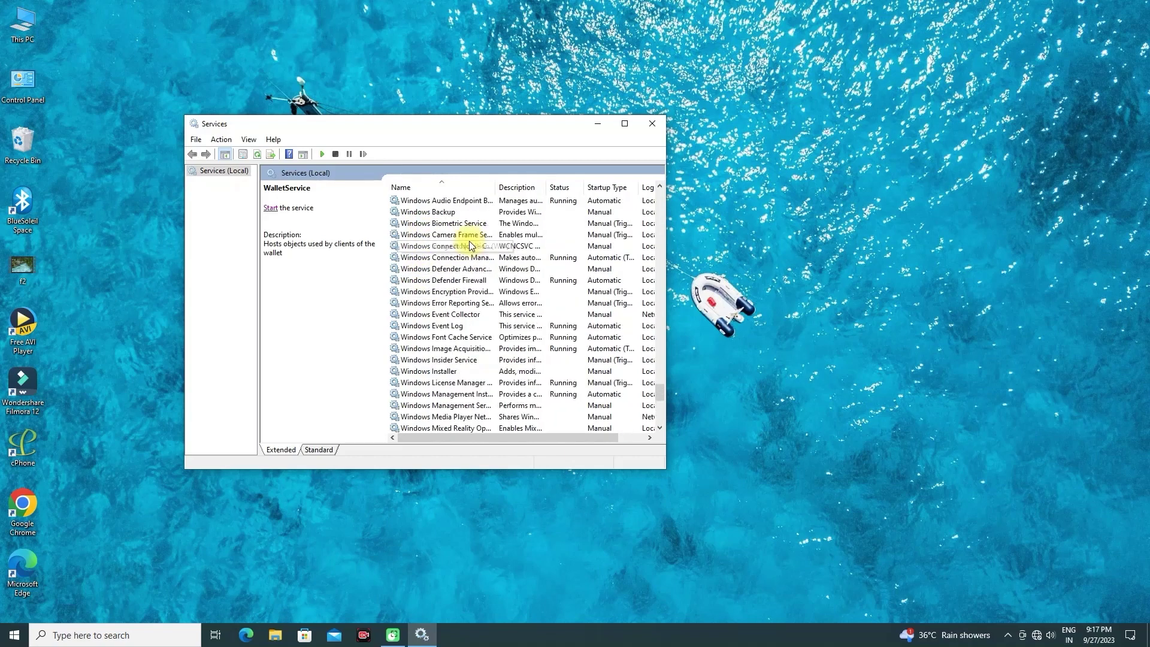
pyautogui.scroll(1, 467, 244)
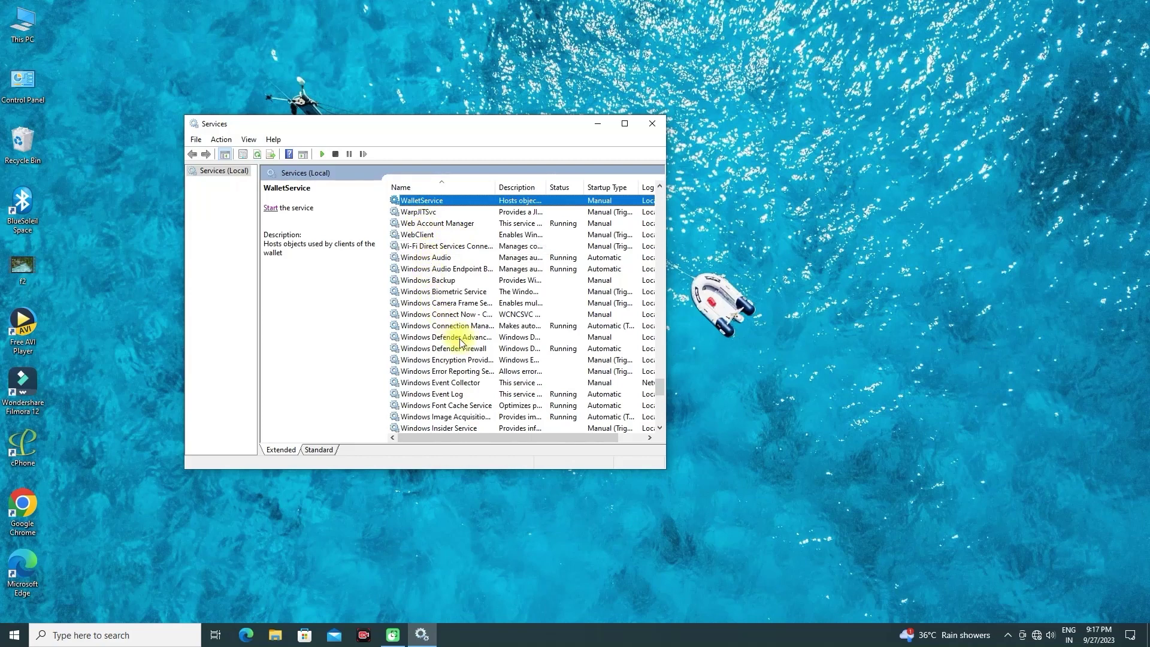
pyautogui.scroll(-3, 463, 343)
pyautogui.scroll(-5, 460, 343)
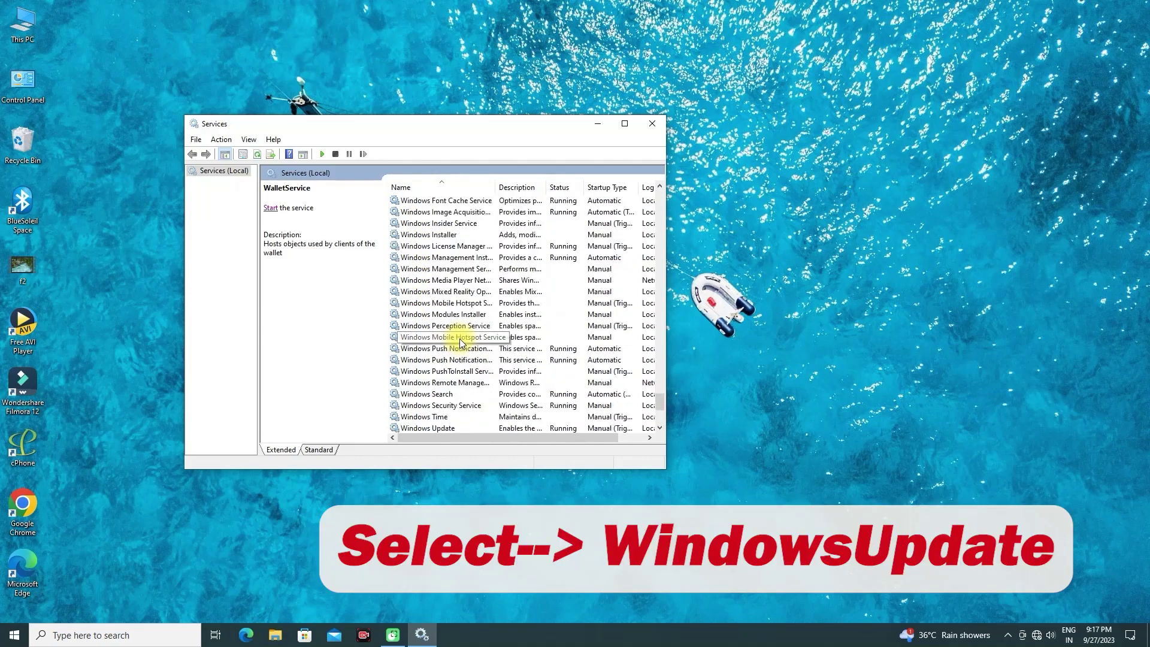
pyautogui.click(448, 360)
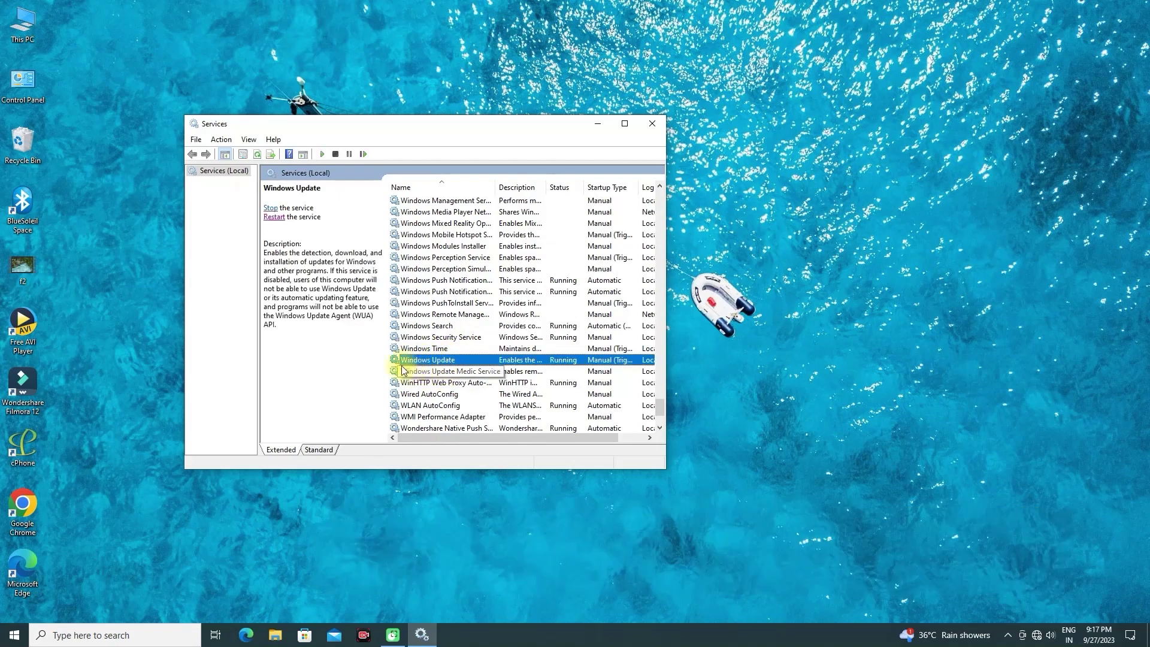
pyautogui.doubleClick(444, 360)
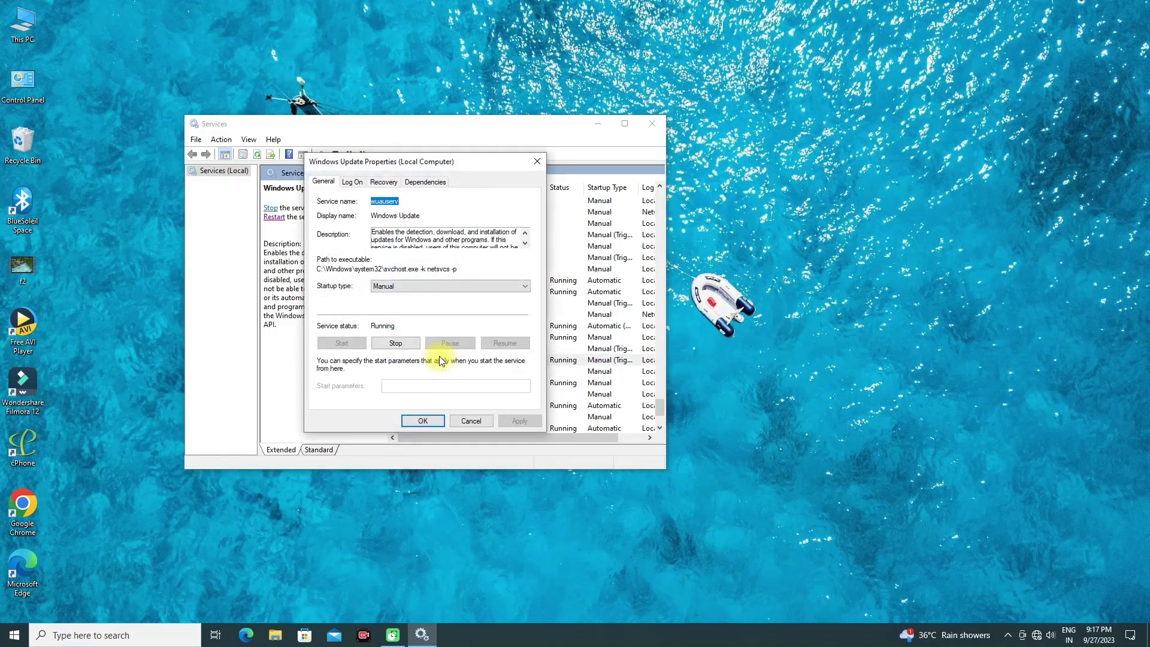
# Set the Windows Update startup type to Disabled and stop the service, applying the changes and closing the Services console.
pyautogui.click(423, 287)
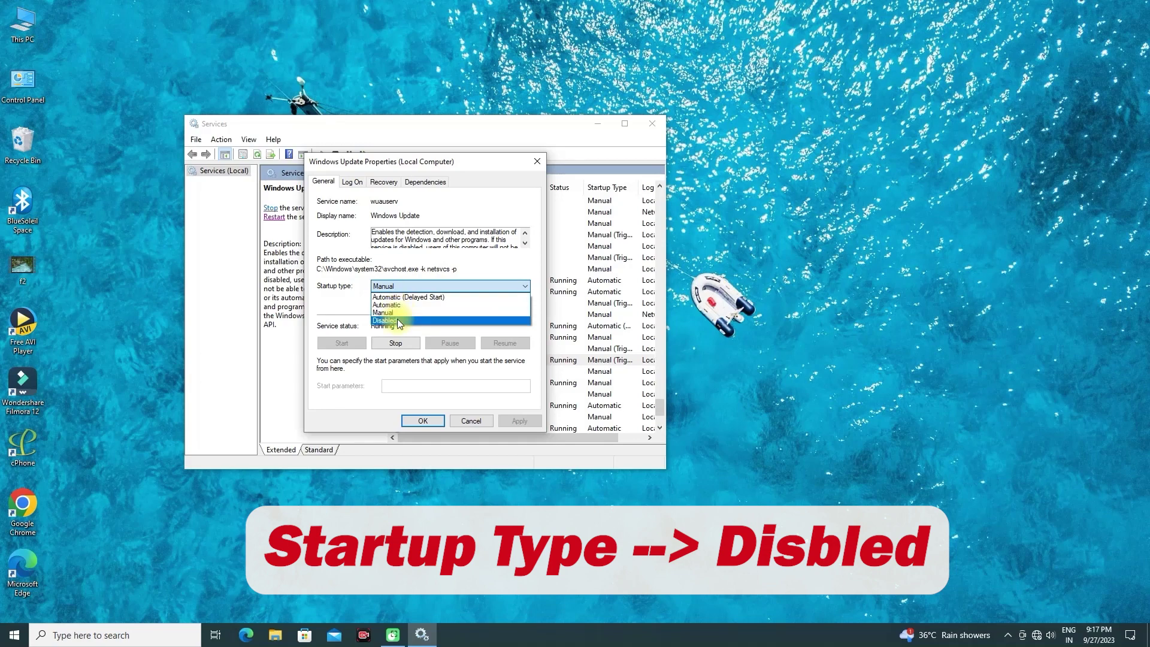
pyautogui.click(397, 319)
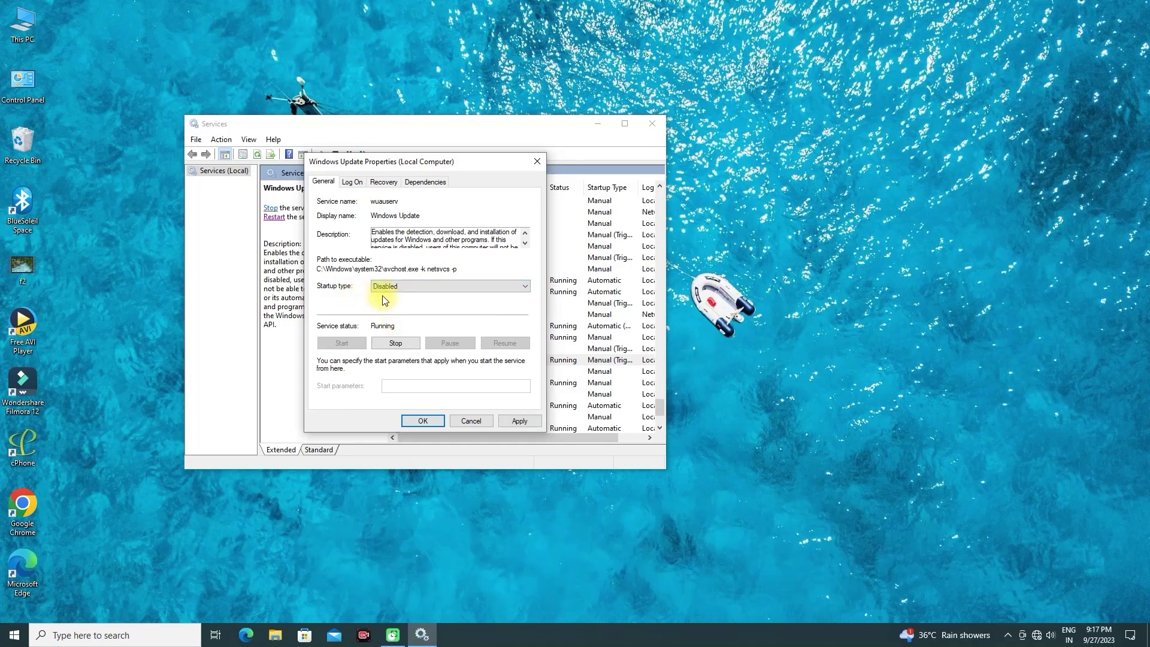
pyautogui.click(397, 344)
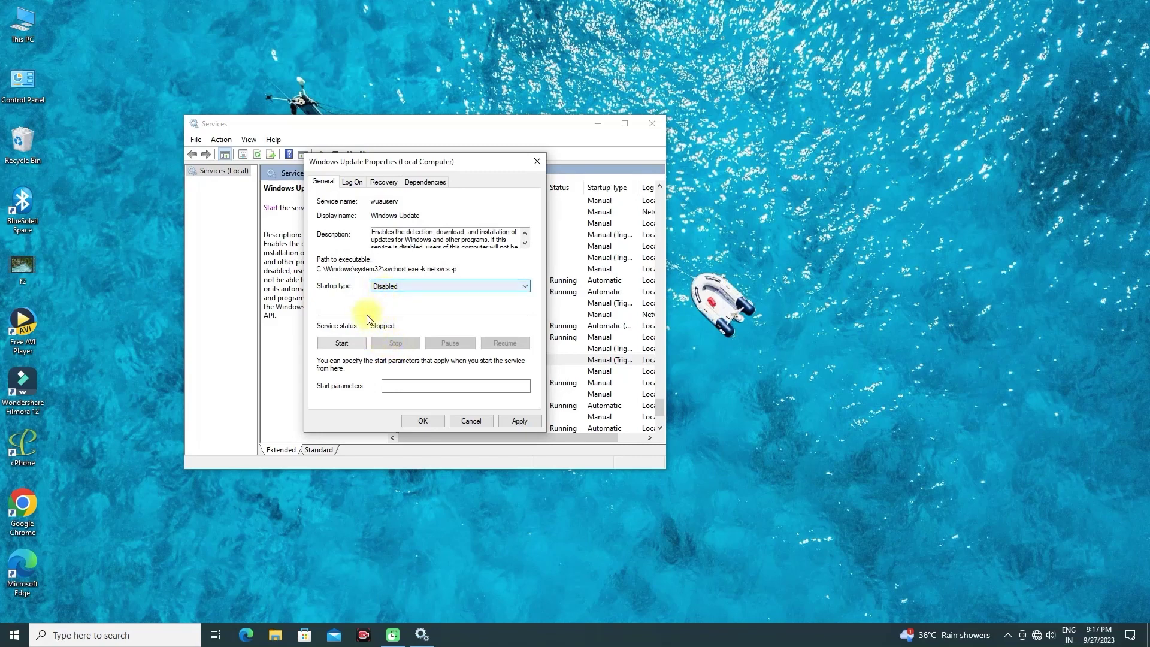
pyautogui.click(515, 422)
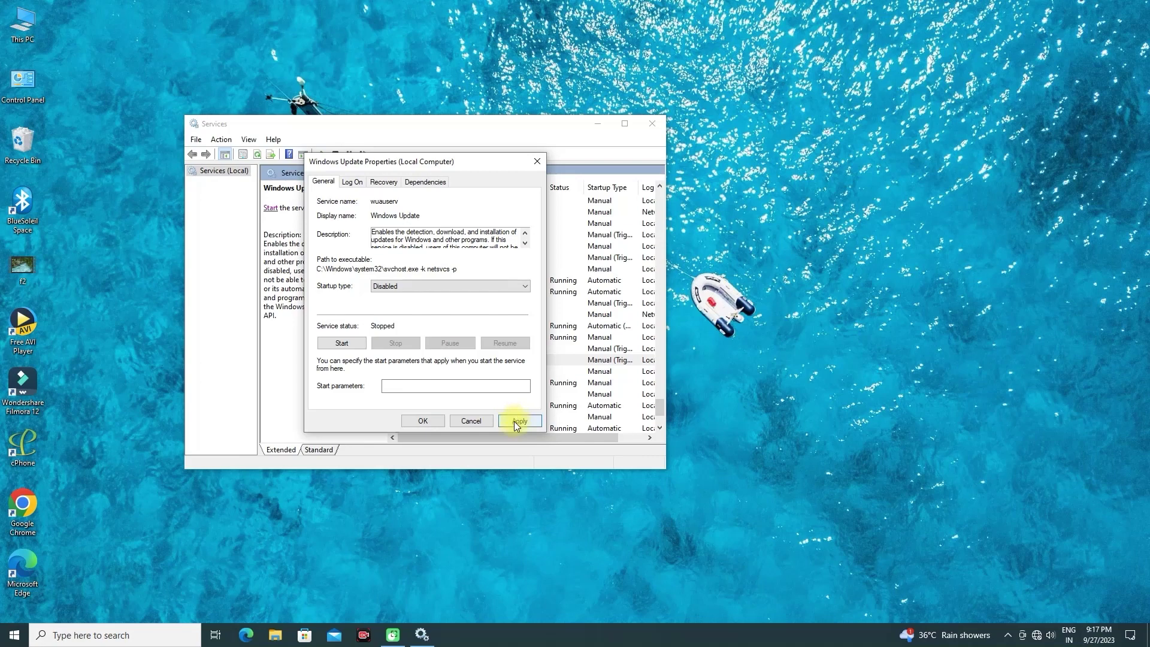
pyautogui.click(504, 423)
pyautogui.click(420, 422)
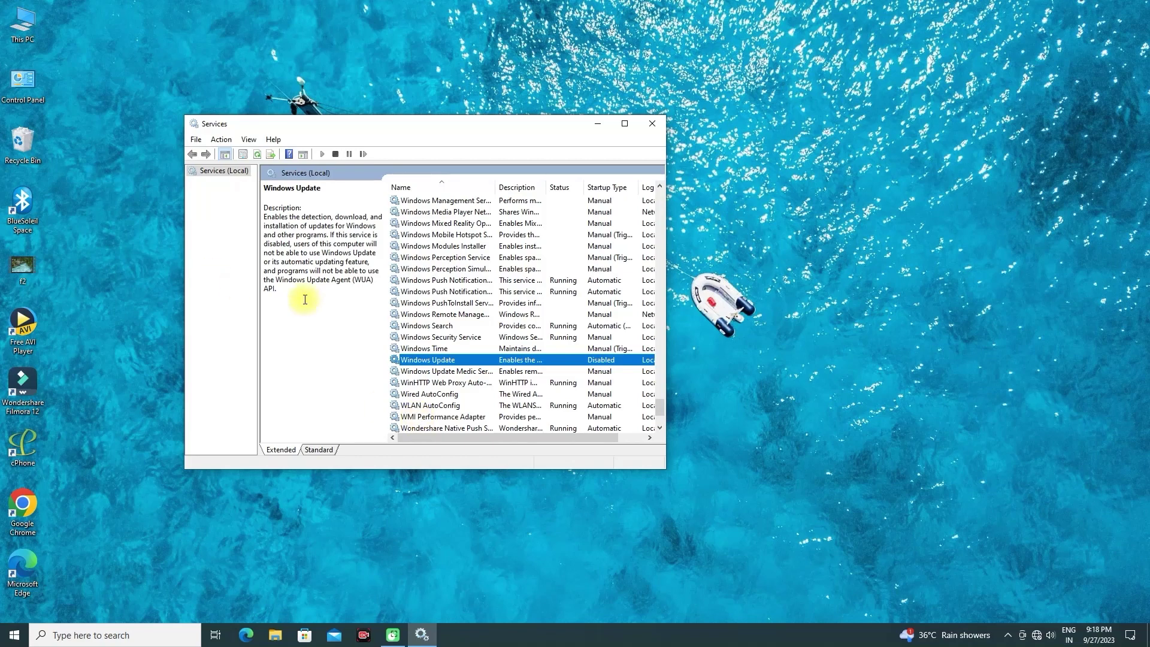
pyautogui.click(659, 124)
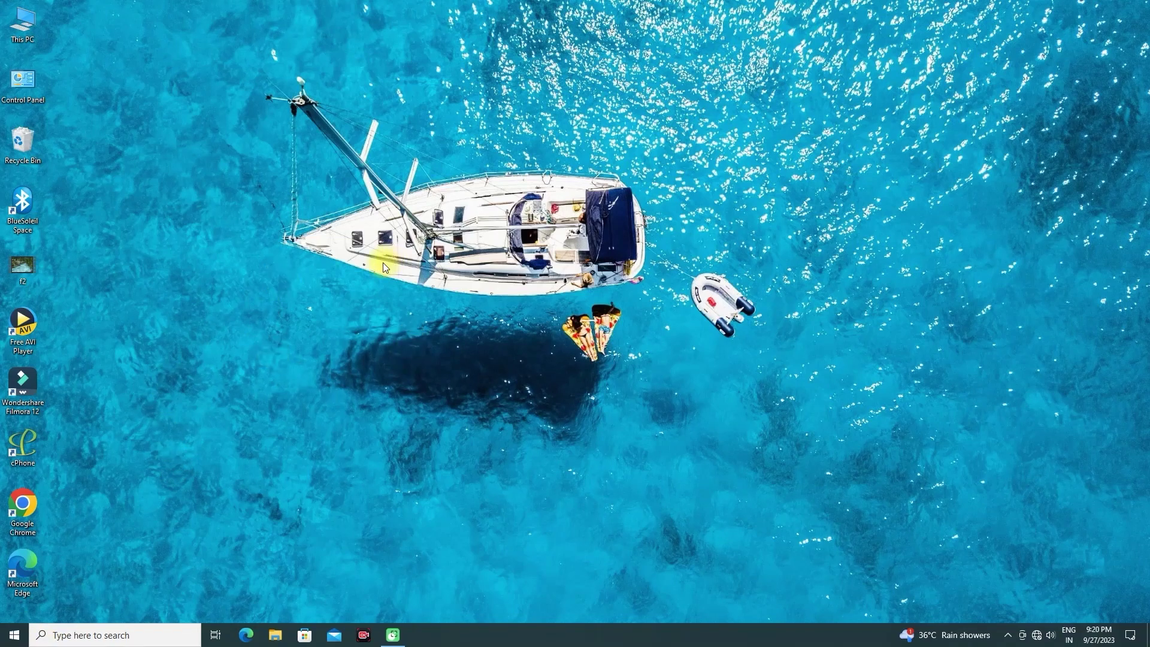
# Find and open the Run dialog, then launch the Registry Editor with the regedit command.
pyautogui.click(13, 633)
pyautogui.write('run')
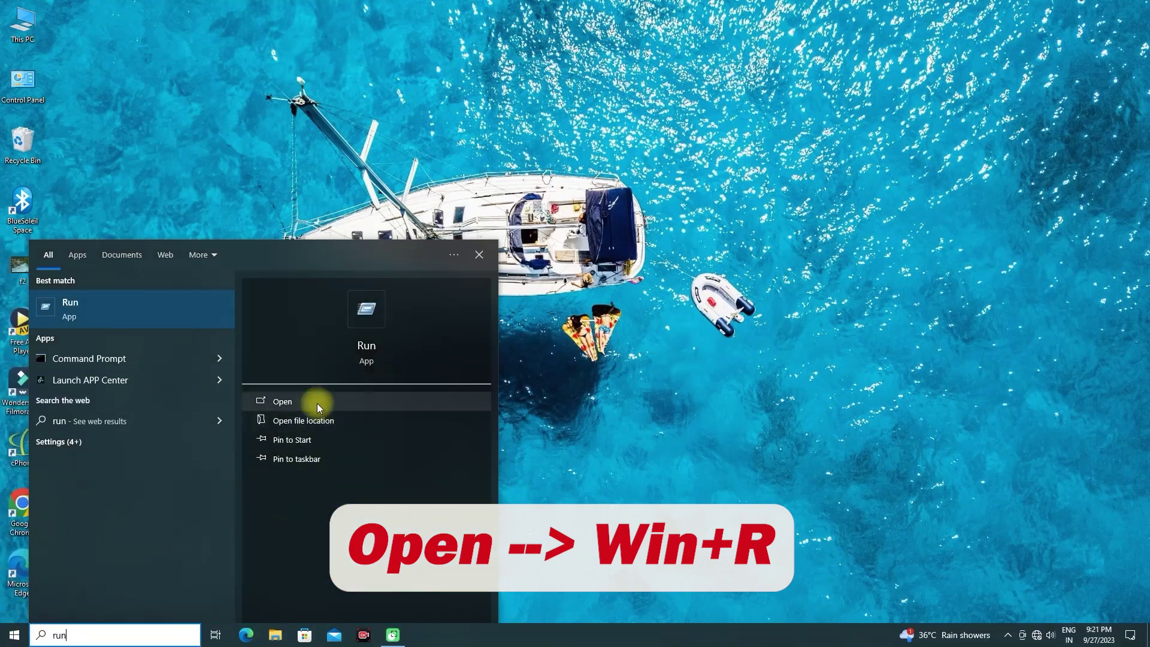
pyautogui.click(283, 401)
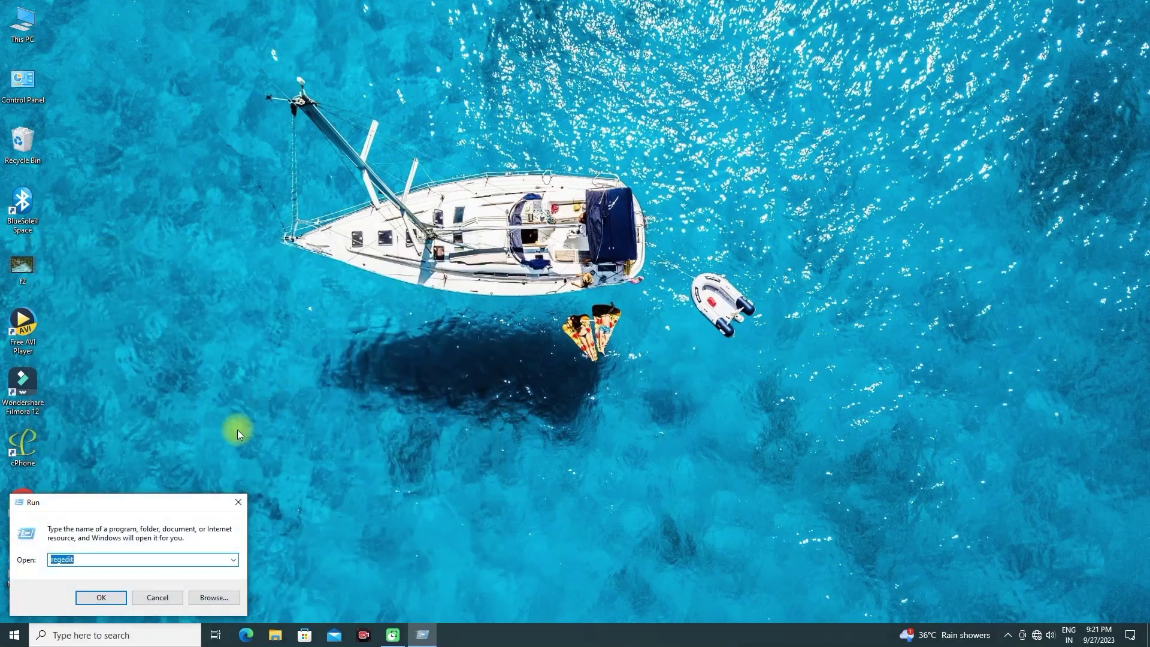
pyautogui.moveTo(147, 501); pyautogui.dragTo(291, 163)
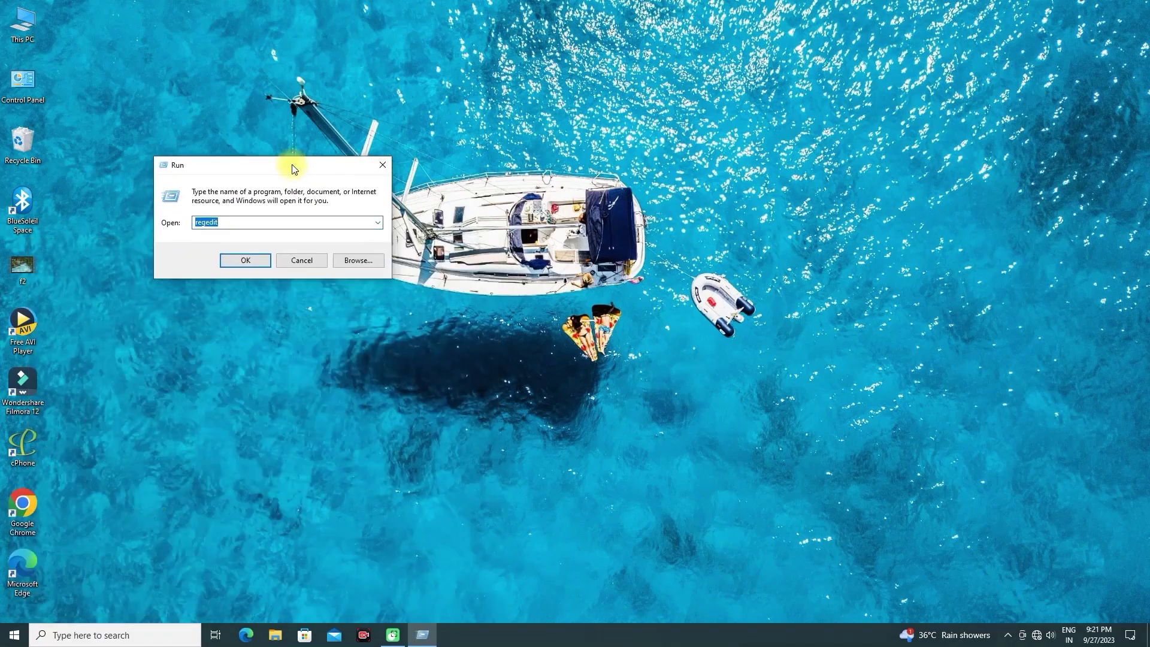
pyautogui.click(227, 220)
pyautogui.moveTo(226, 221); pyautogui.dragTo(190, 222)
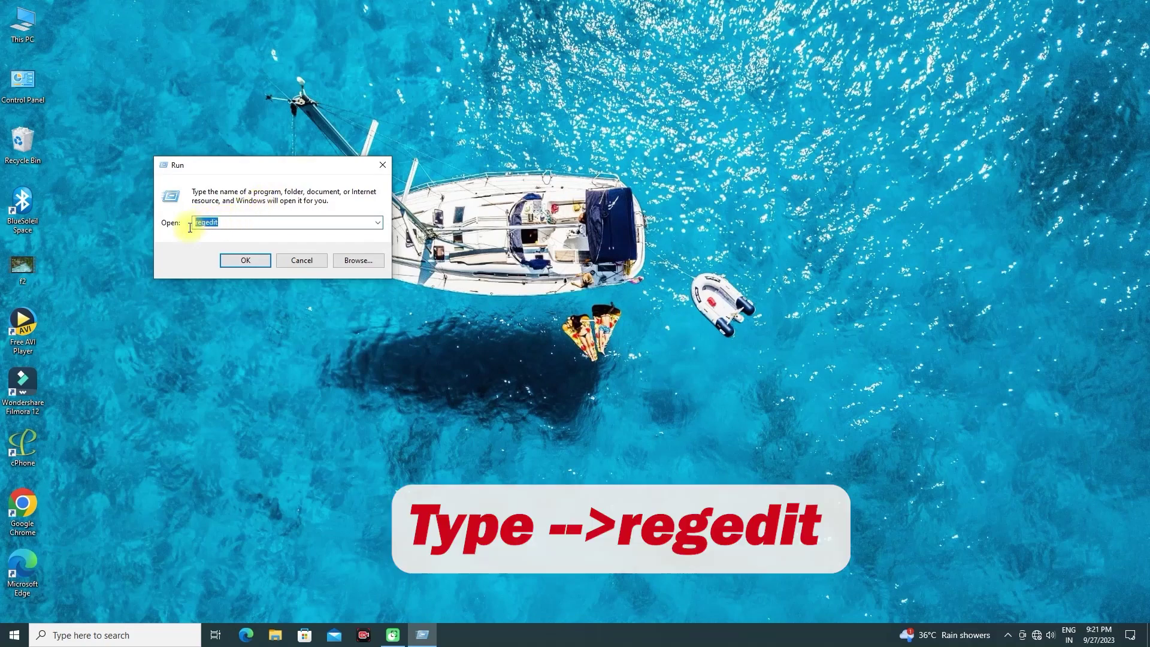
pyautogui.click(212, 224)
pyautogui.click(244, 262)
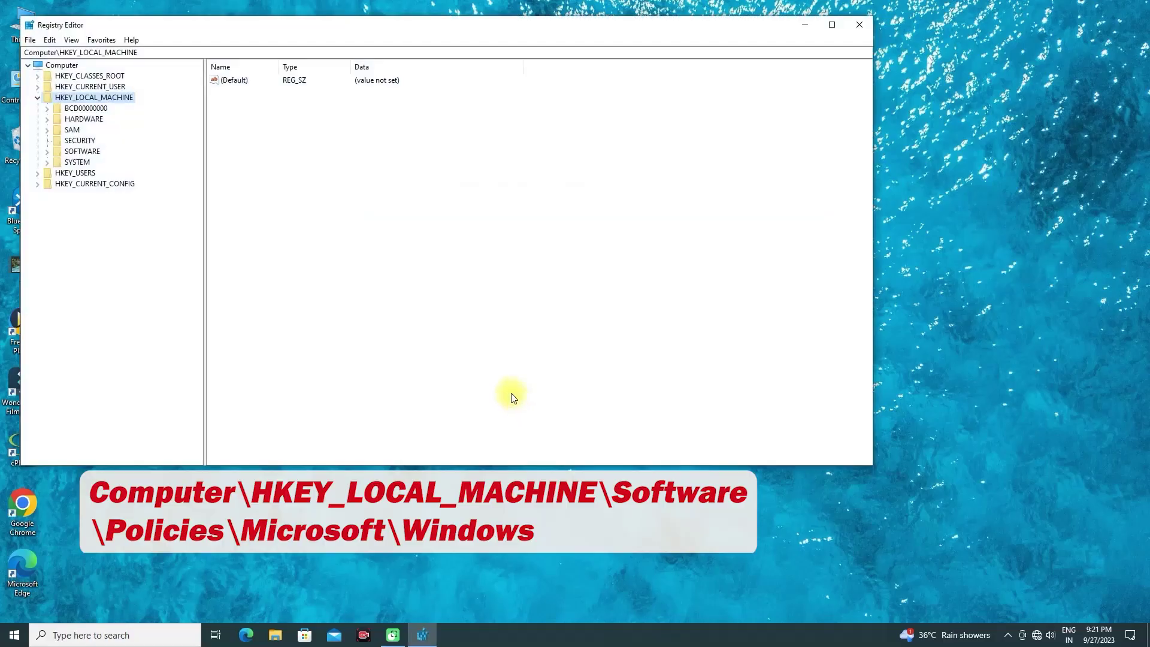
# Expand the registry tree and select the key HKEY_LOCAL_MACHINE\SOFTWARE\Policies\Microsoft\Windows.
pyautogui.click(46, 153)
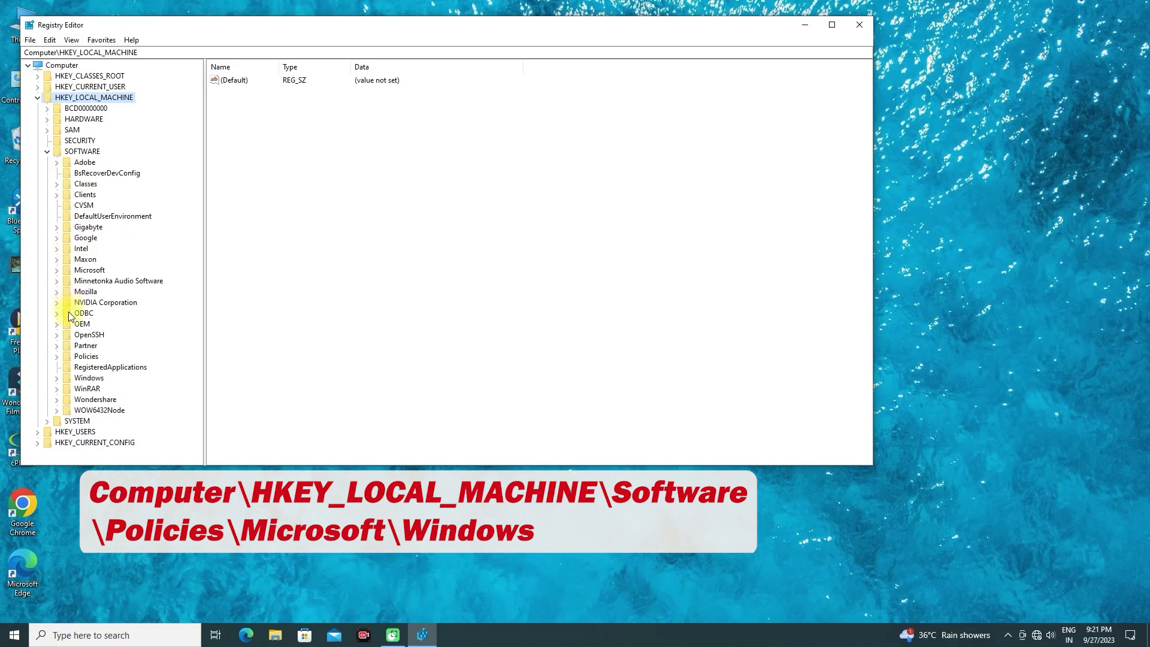
pyautogui.click(66, 152)
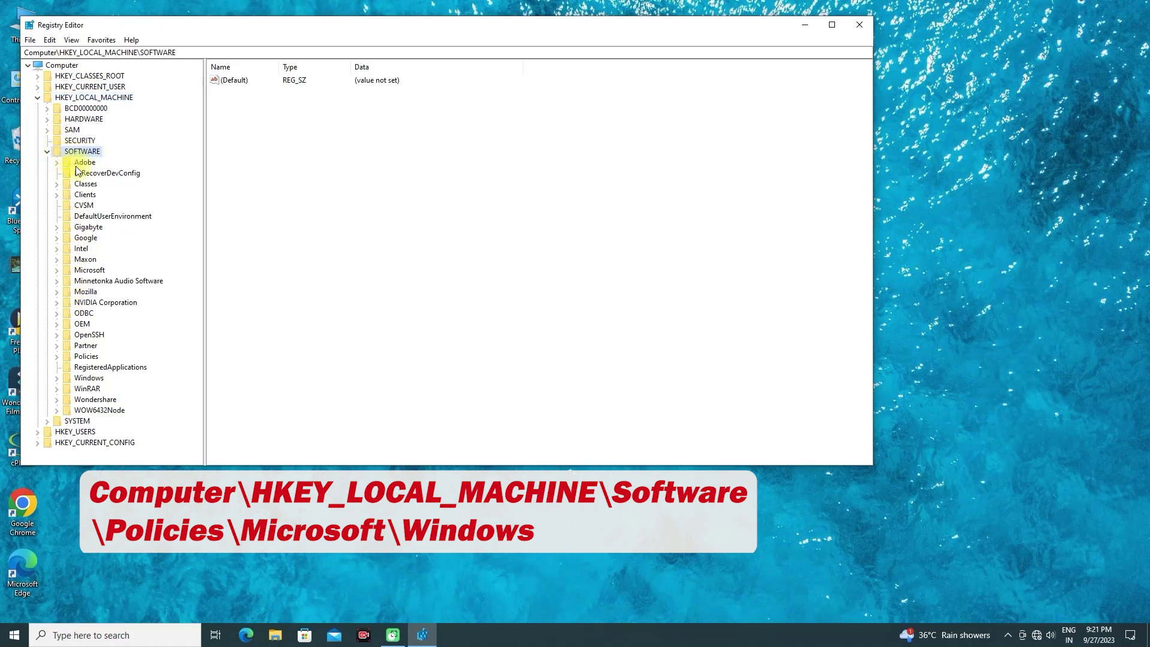
pyautogui.click(57, 357)
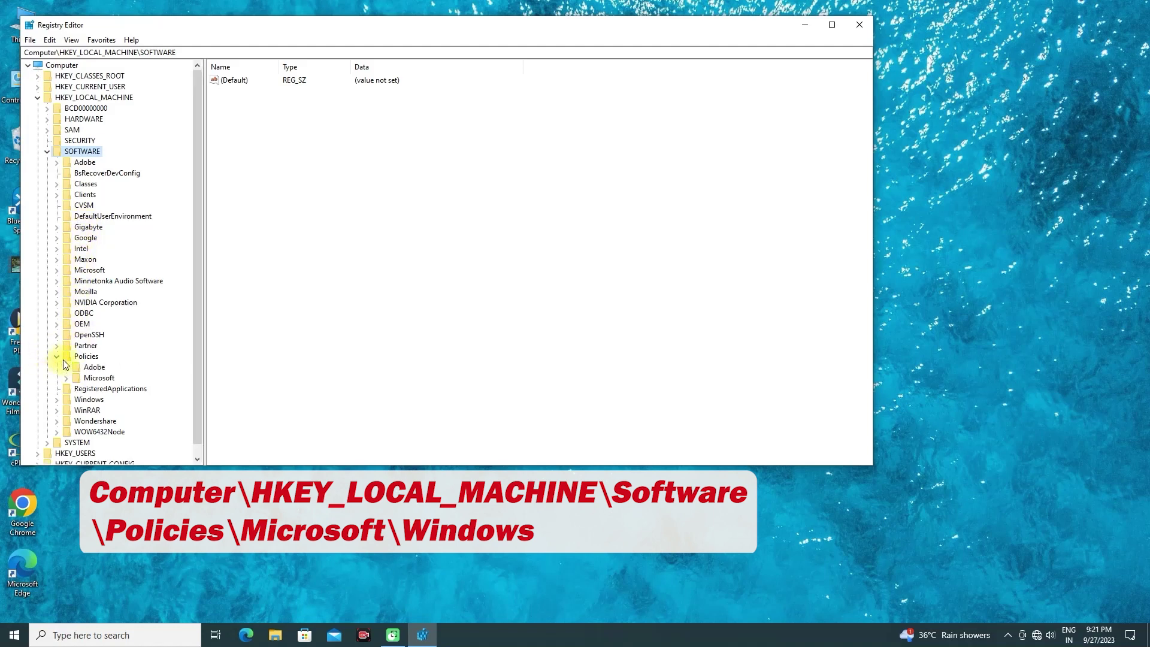
pyautogui.click(85, 358)
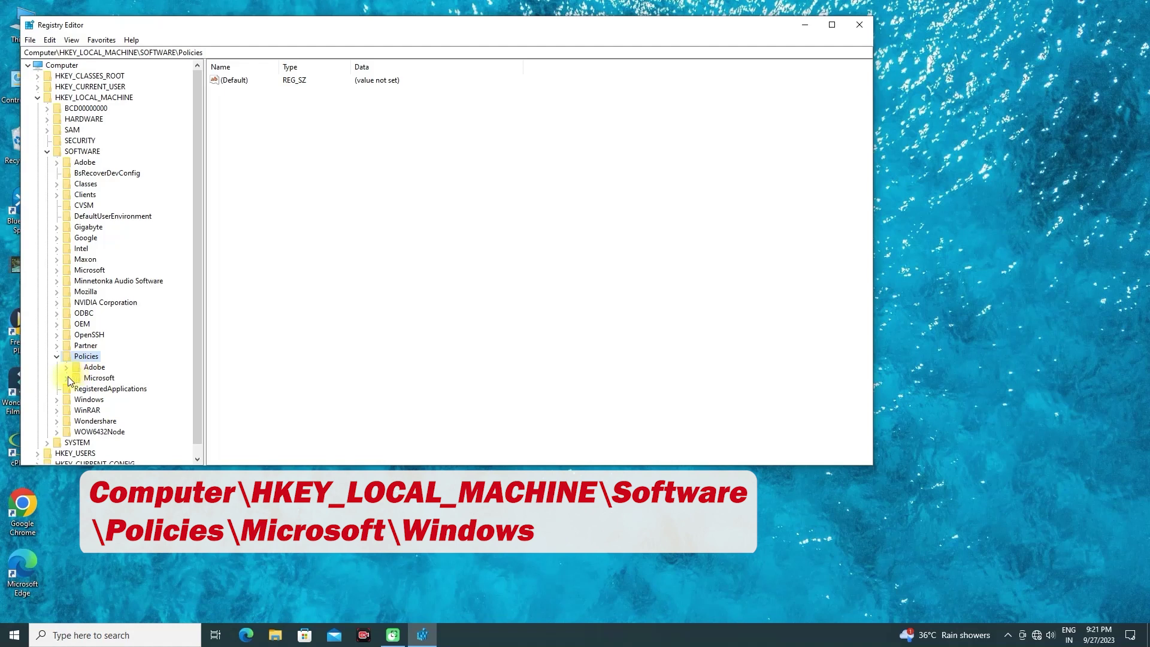
pyautogui.click(81, 379)
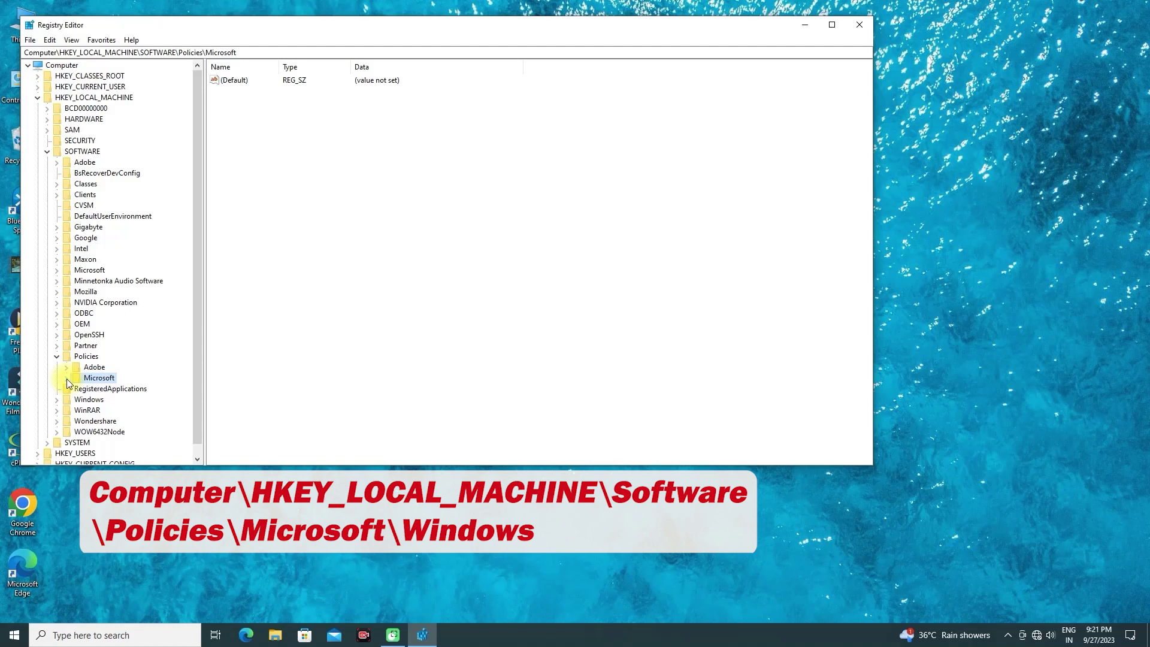
pyautogui.click(66, 378)
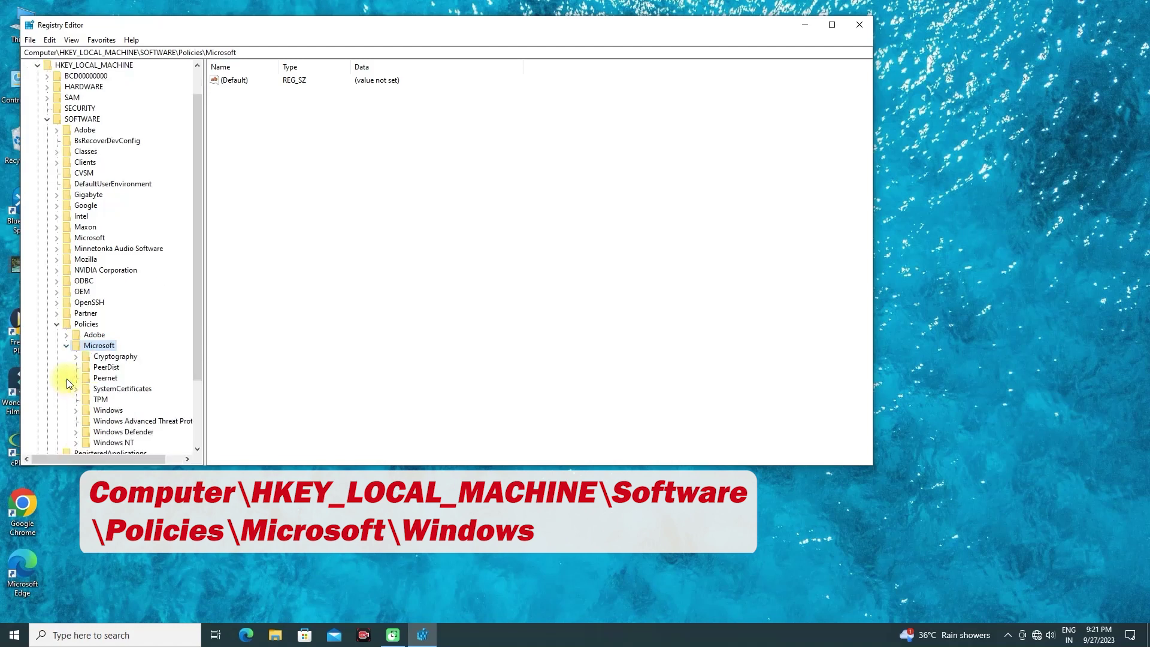
pyautogui.scroll(-3, 102, 353)
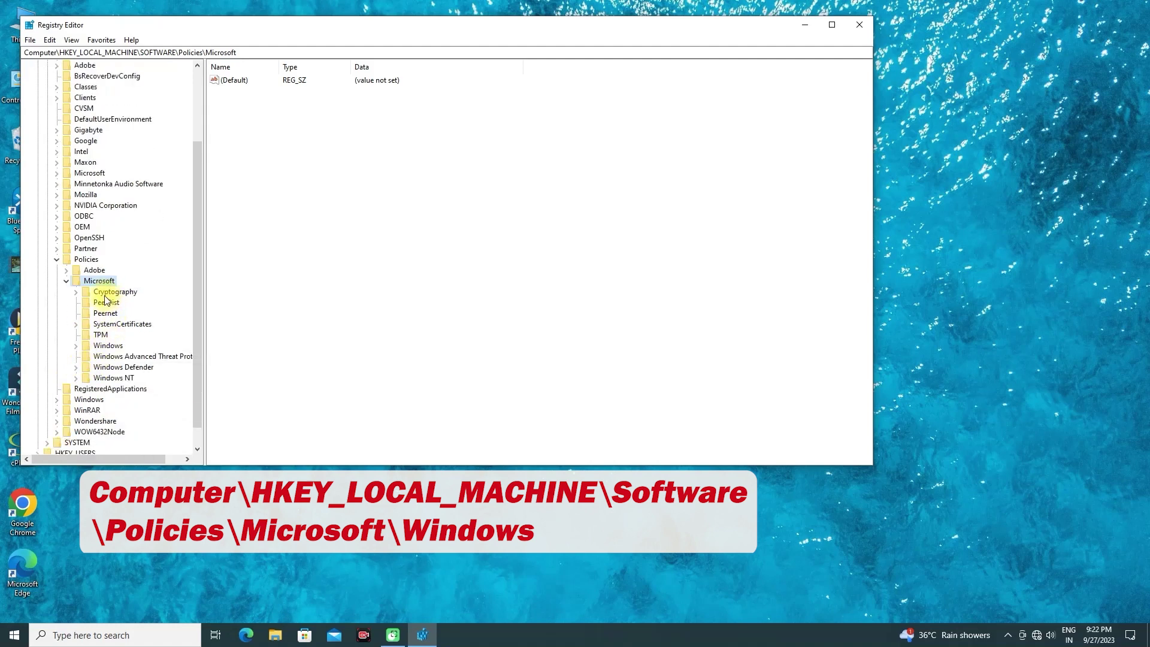
pyautogui.click(108, 292)
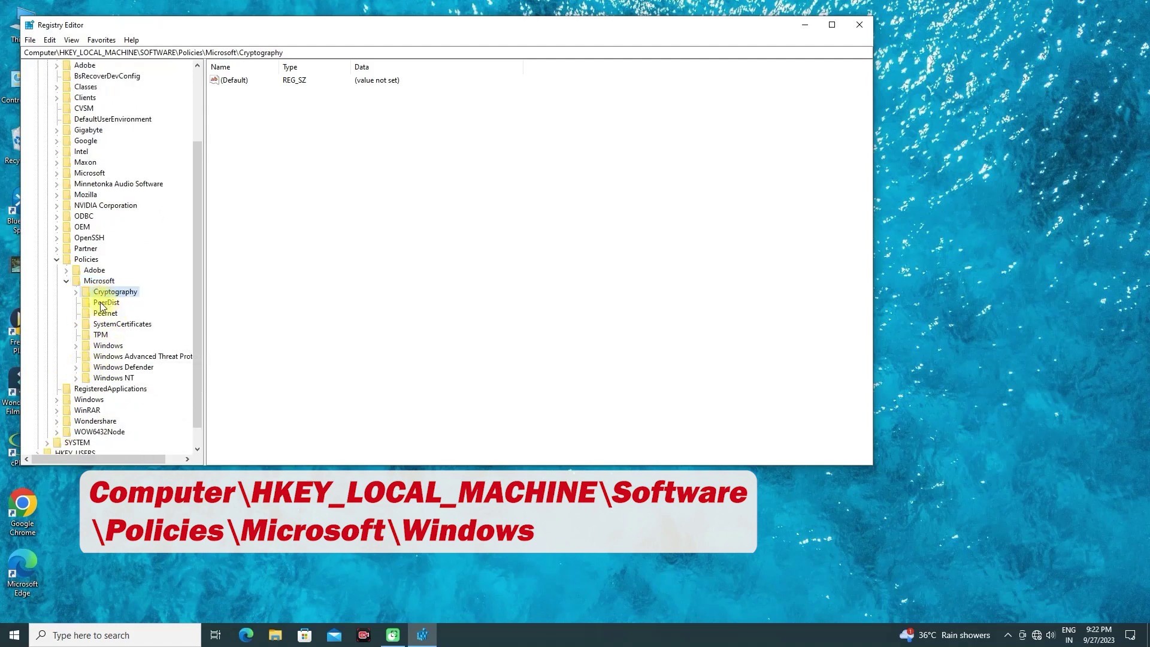
pyautogui.click(107, 346)
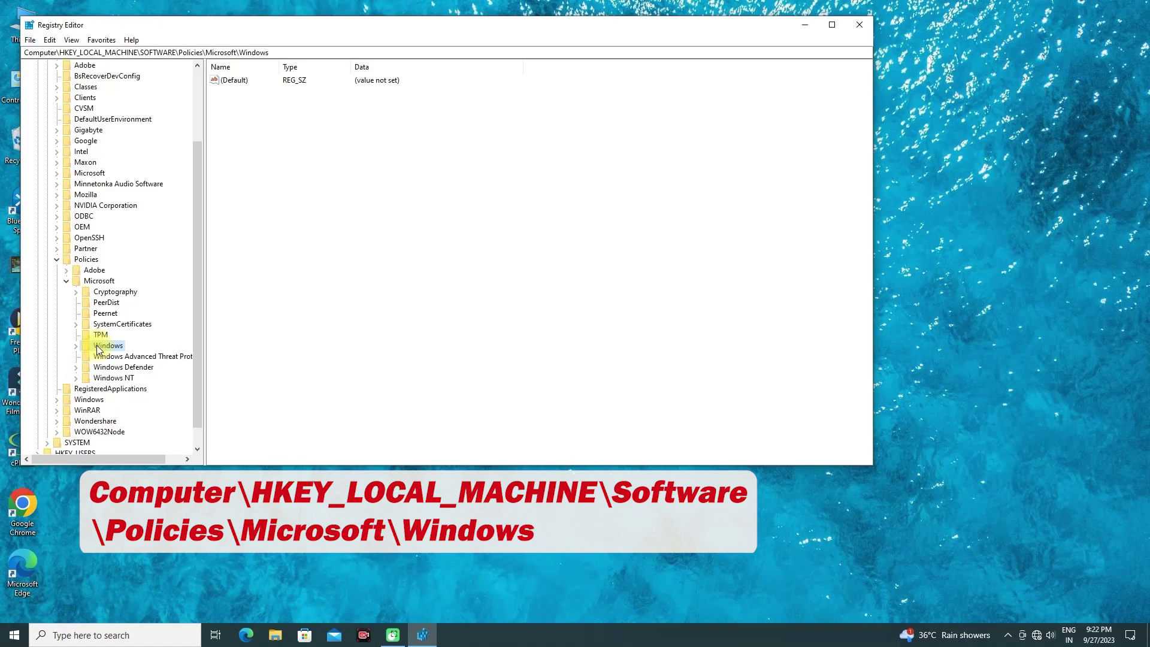
# Create a new key named Windowsupdate under the Policies\Microsoft\Windows key.
pyautogui.rightClick(96, 345)
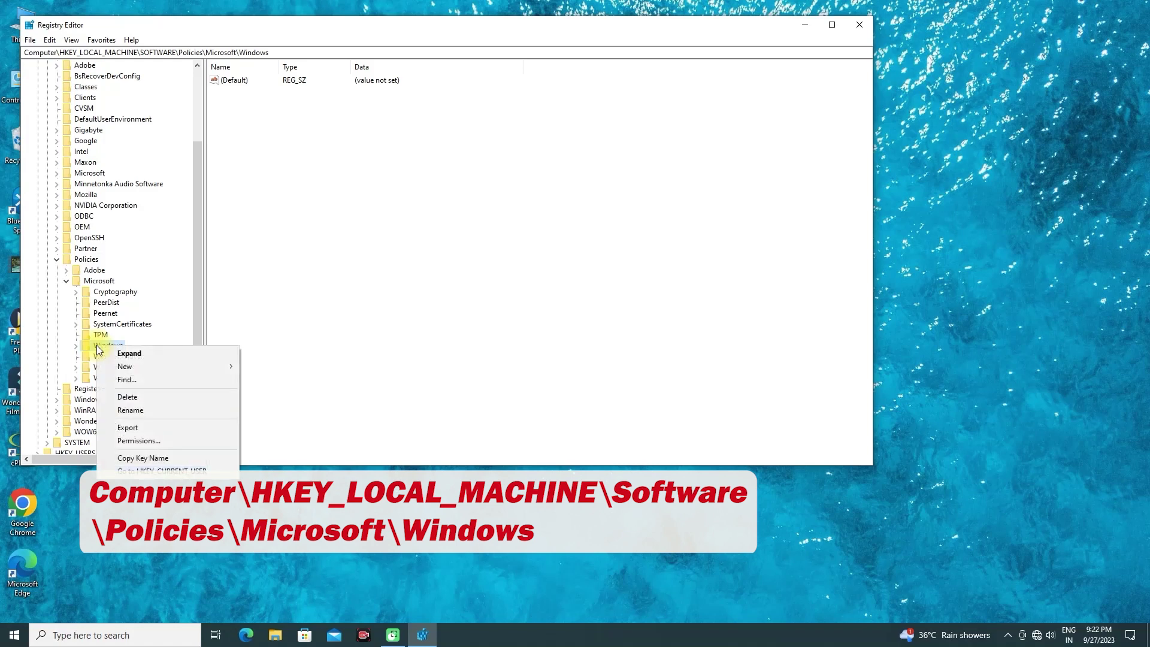
pyautogui.moveTo(114, 371)
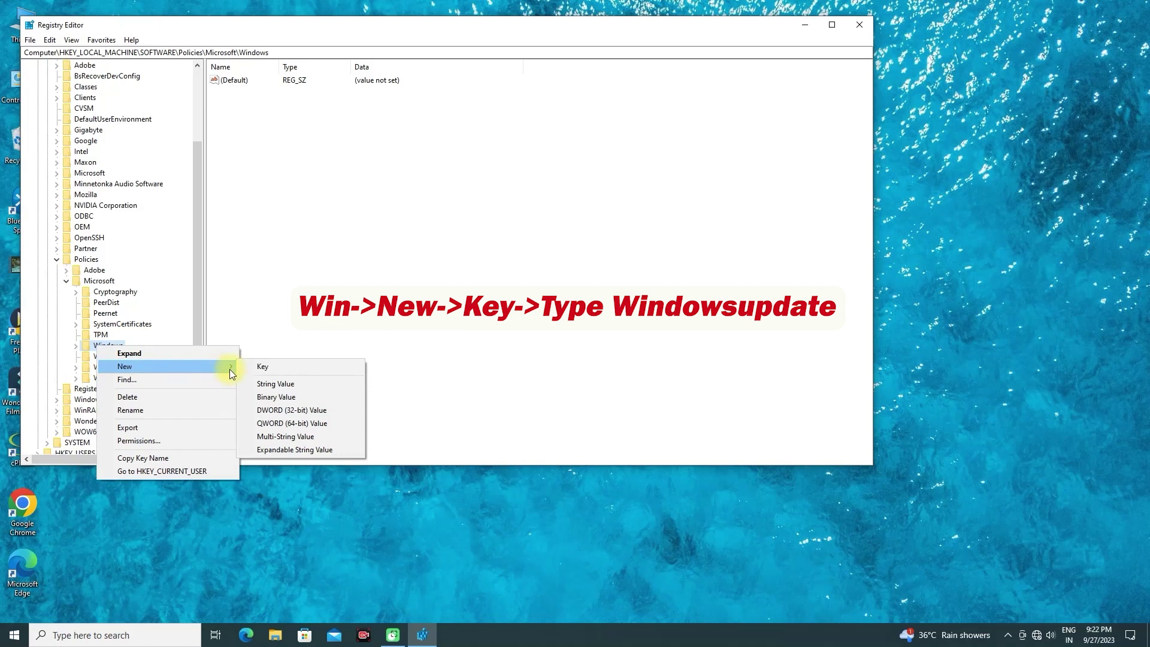
pyautogui.click(274, 369)
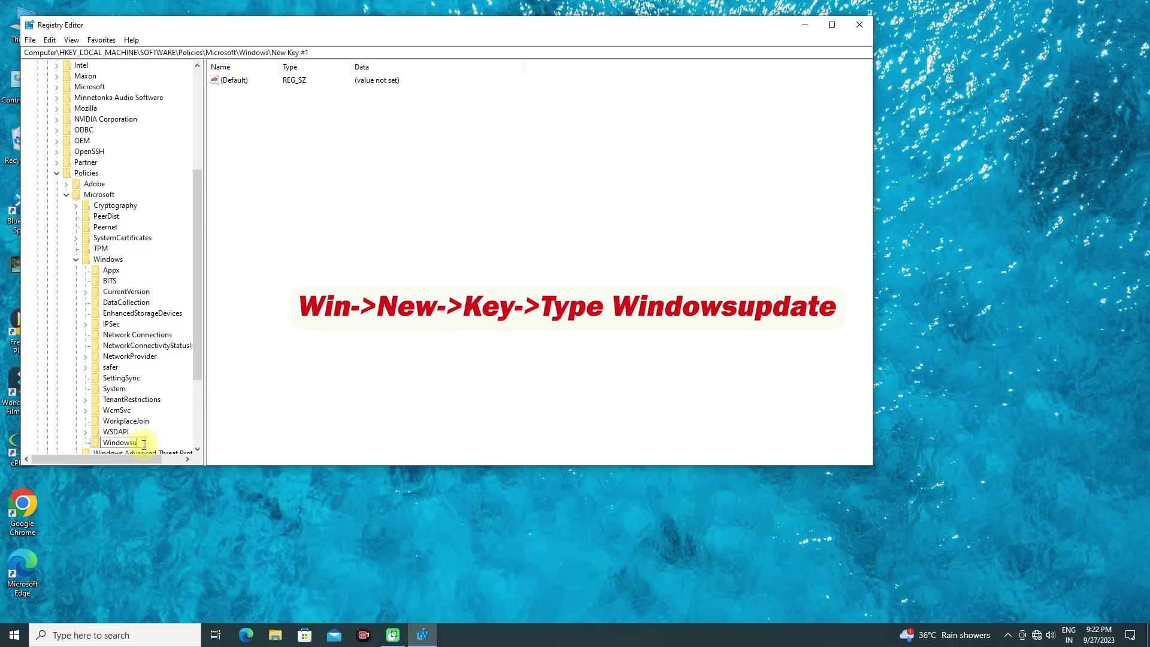
pyautogui.write('pdate')
pyautogui.press('Return')
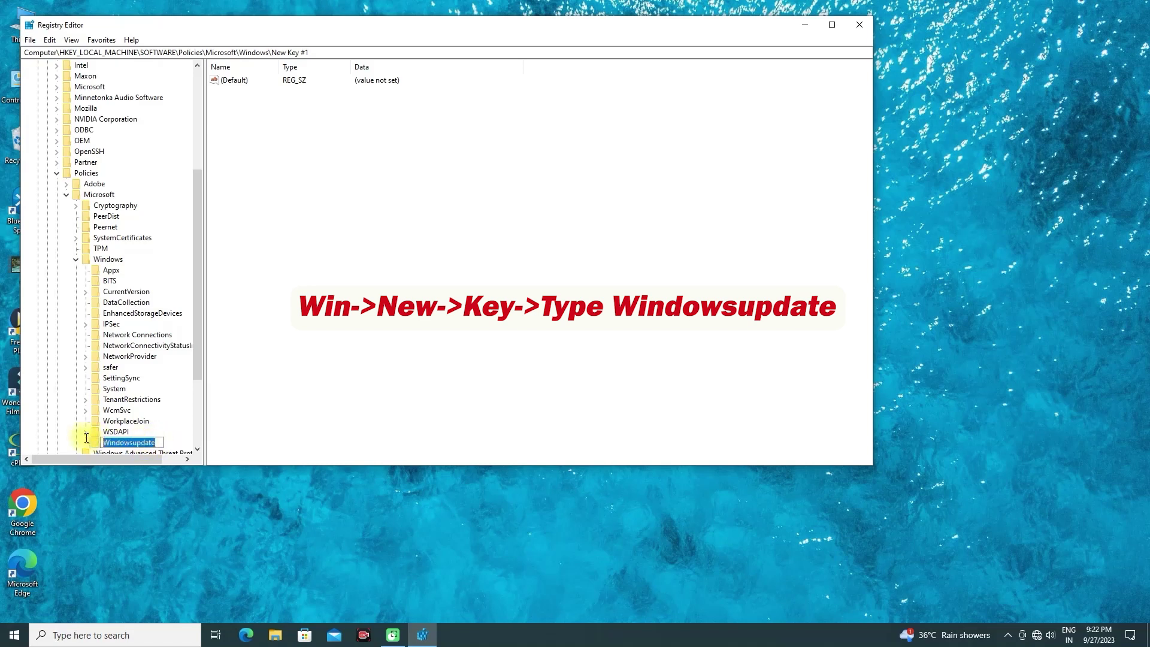
# Create a new subkey named AU inside the Windowsupdate key.
pyautogui.scroll(-2, 117, 443)
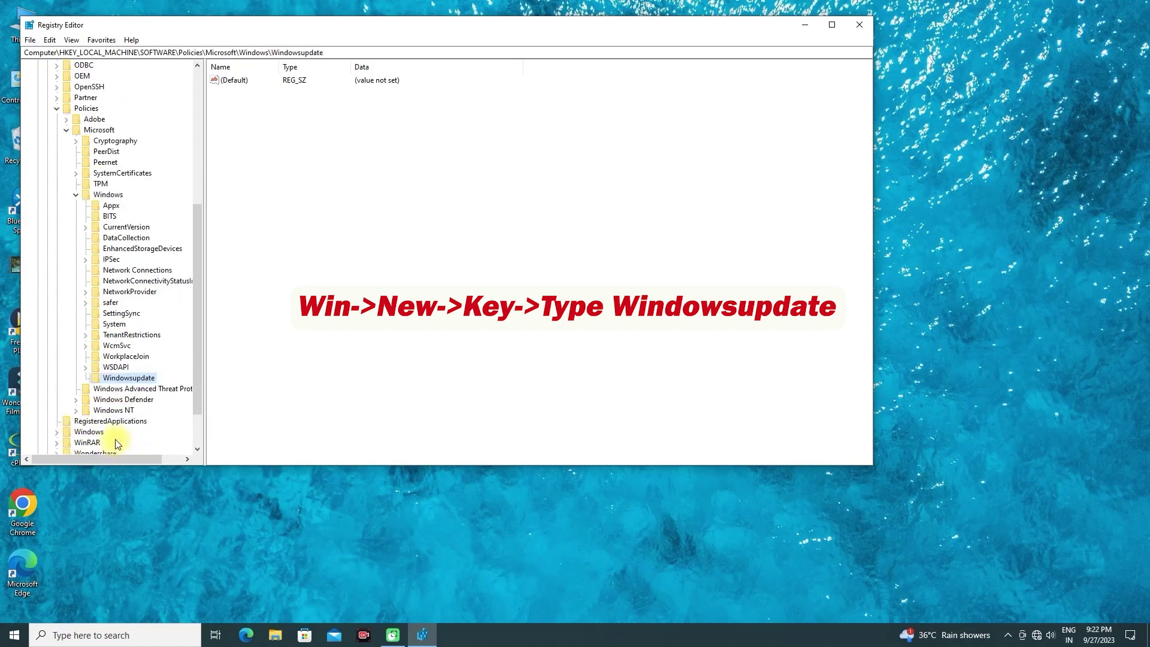
pyautogui.rightClick(122, 382)
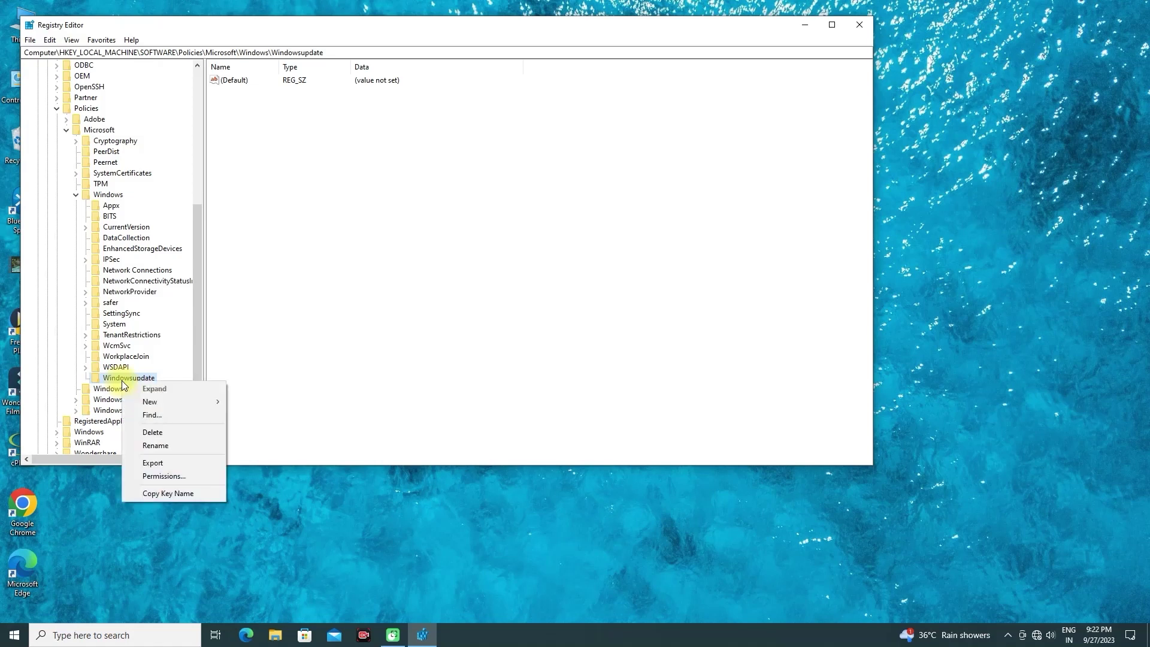
pyautogui.moveTo(138, 403)
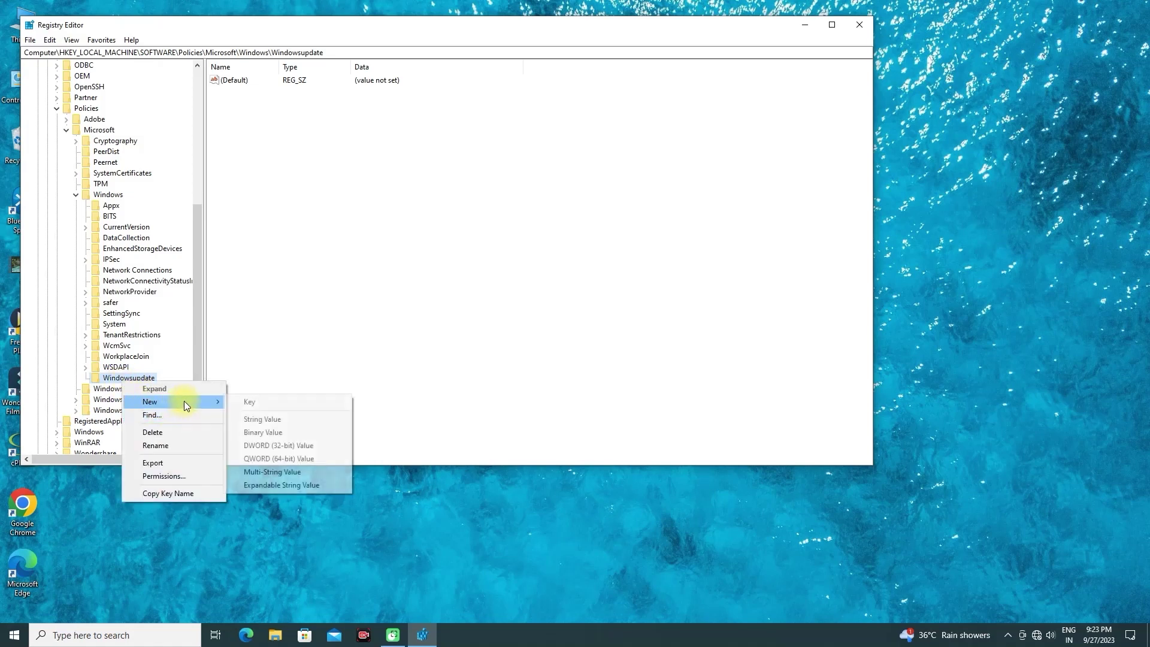
pyautogui.click(242, 402)
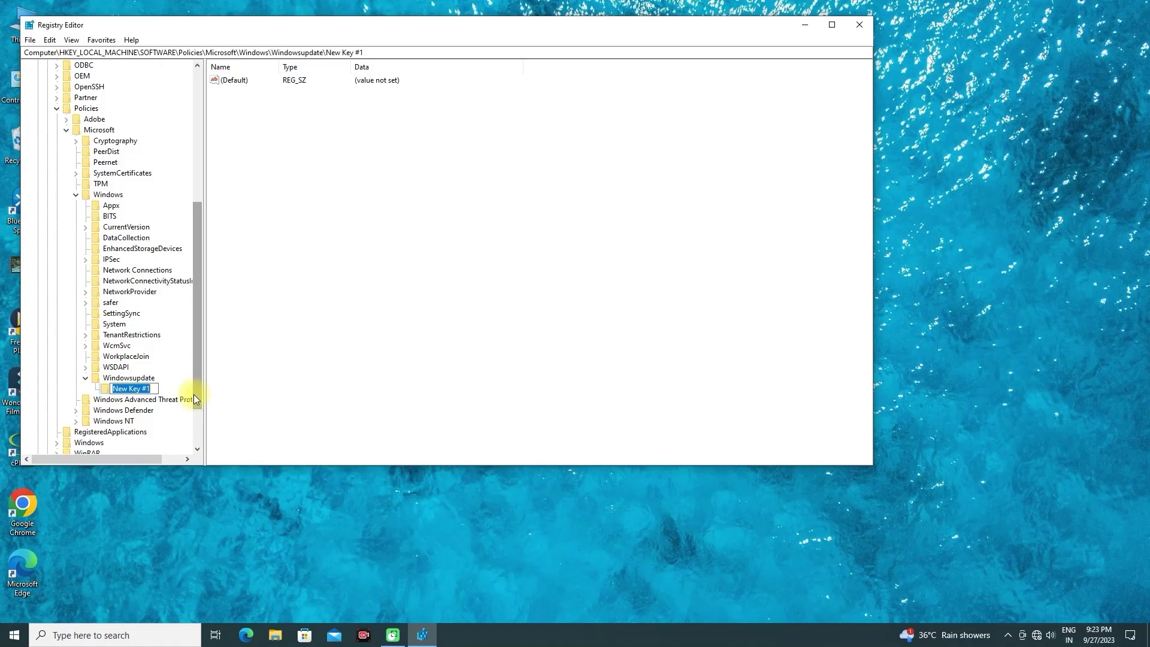
pyautogui.write('AU')
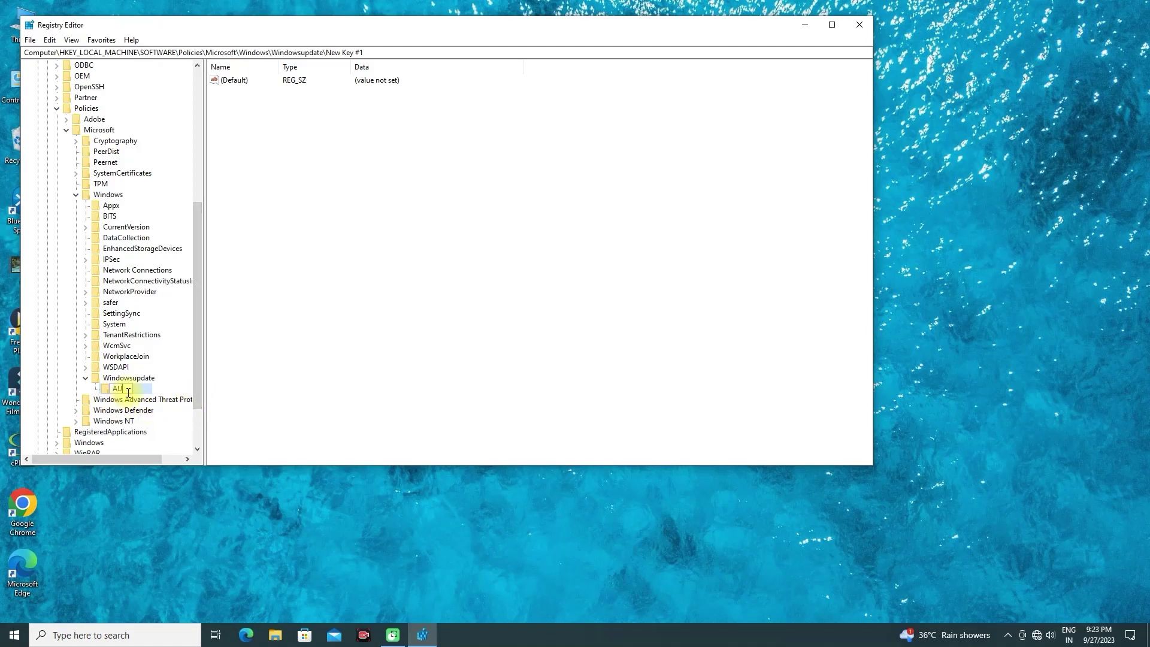
pyautogui.press('Return')
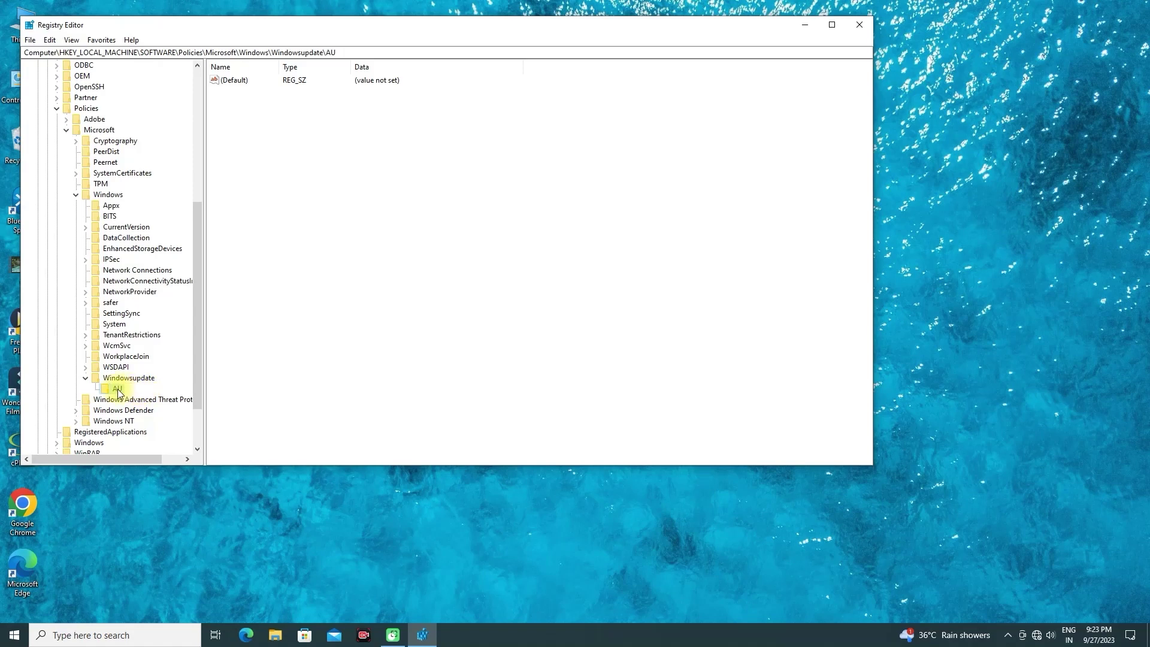
# Add a DWORD (32-bit) value named Noautoupdate to the AU key.
pyautogui.rightClick(293, 257)
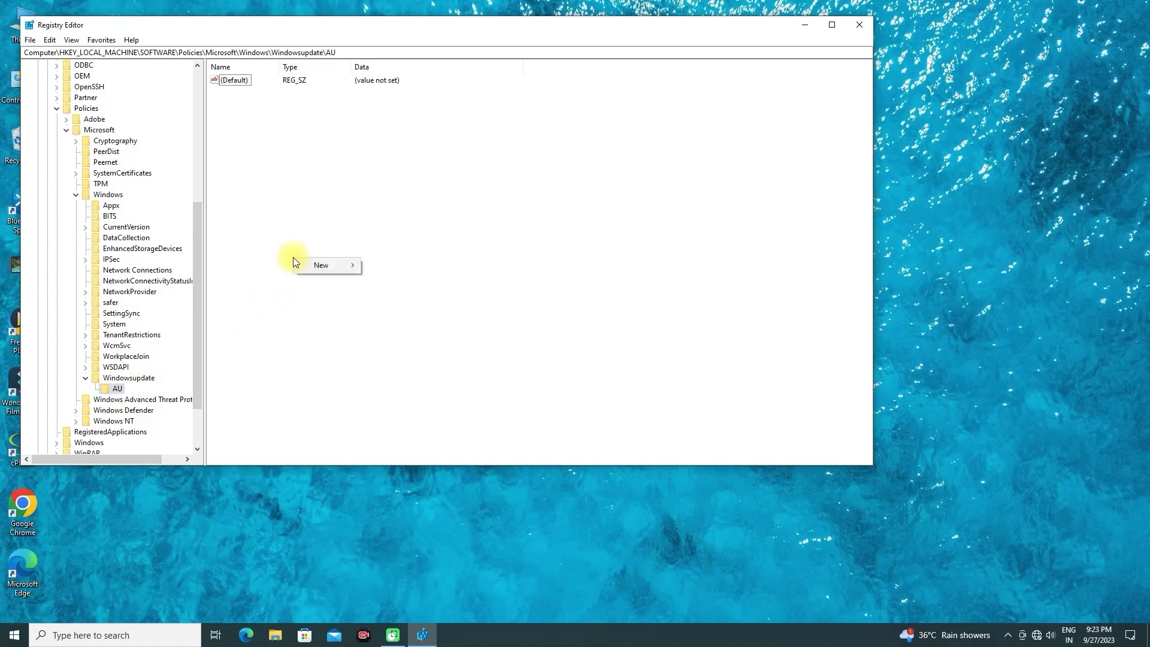
pyautogui.moveTo(339, 270)
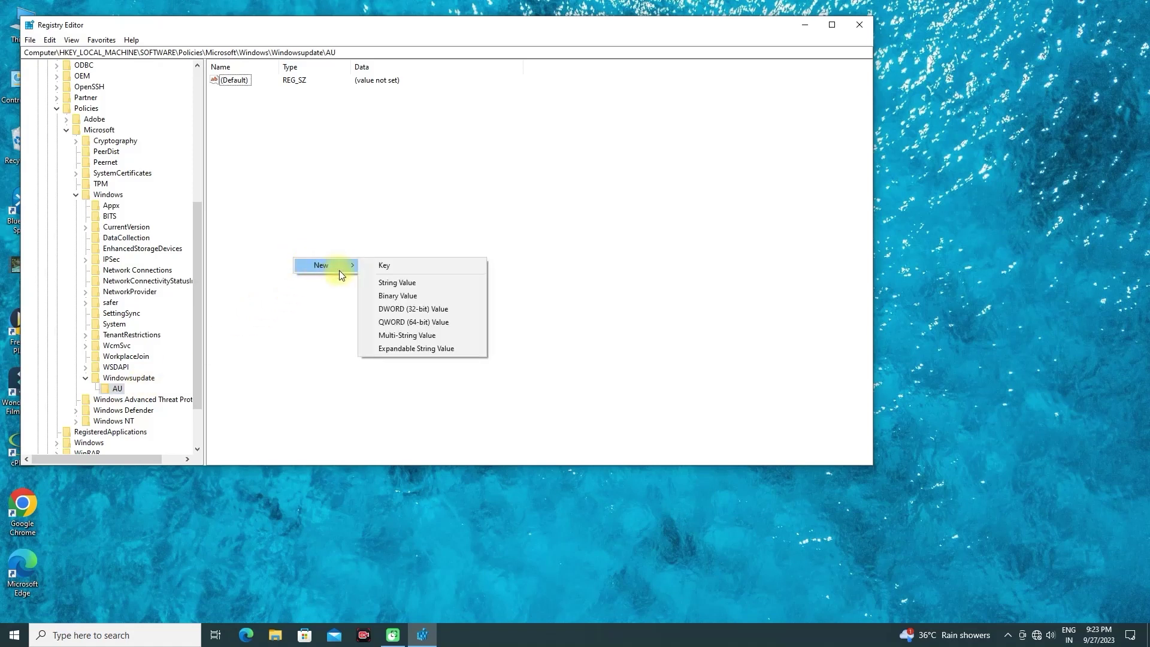
pyautogui.click(413, 309)
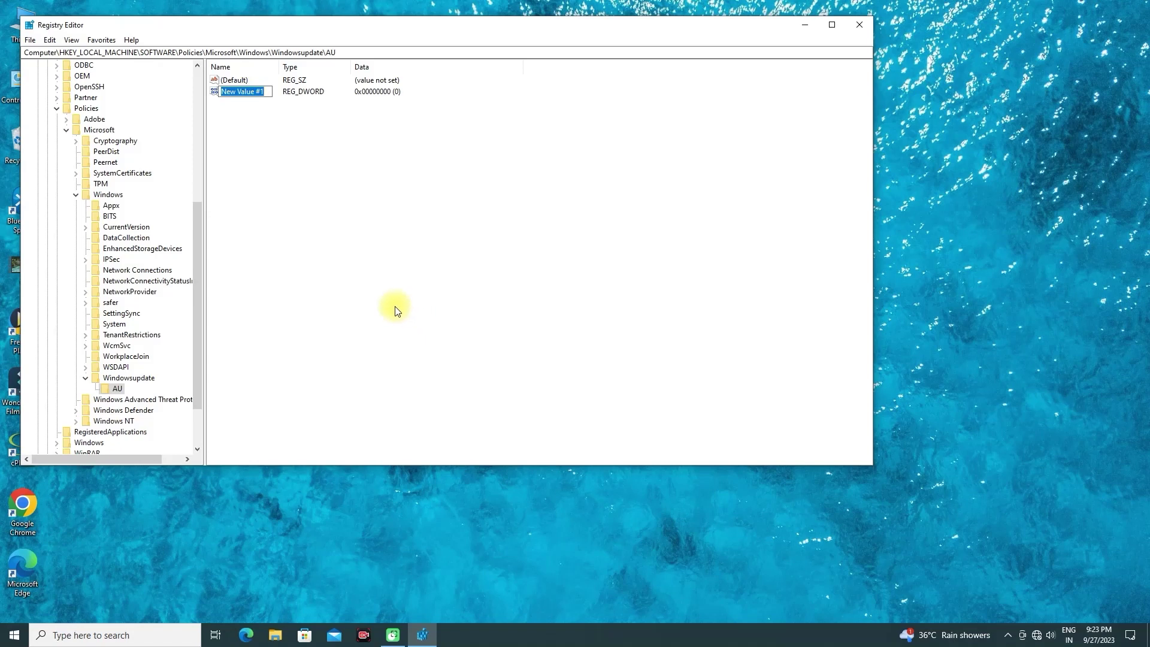
pyautogui.write('No')
pyautogui.write('u')
pyautogui.write('da')
pyautogui.press('BackSpace')
pyautogui.press('BackSpace')
pyautogui.write('pdat')
pyautogui.write('e')
pyautogui.write('aut')
pyautogui.write('o')
pyautogui.press('Return')
pyautogui.rightClick(239, 92)
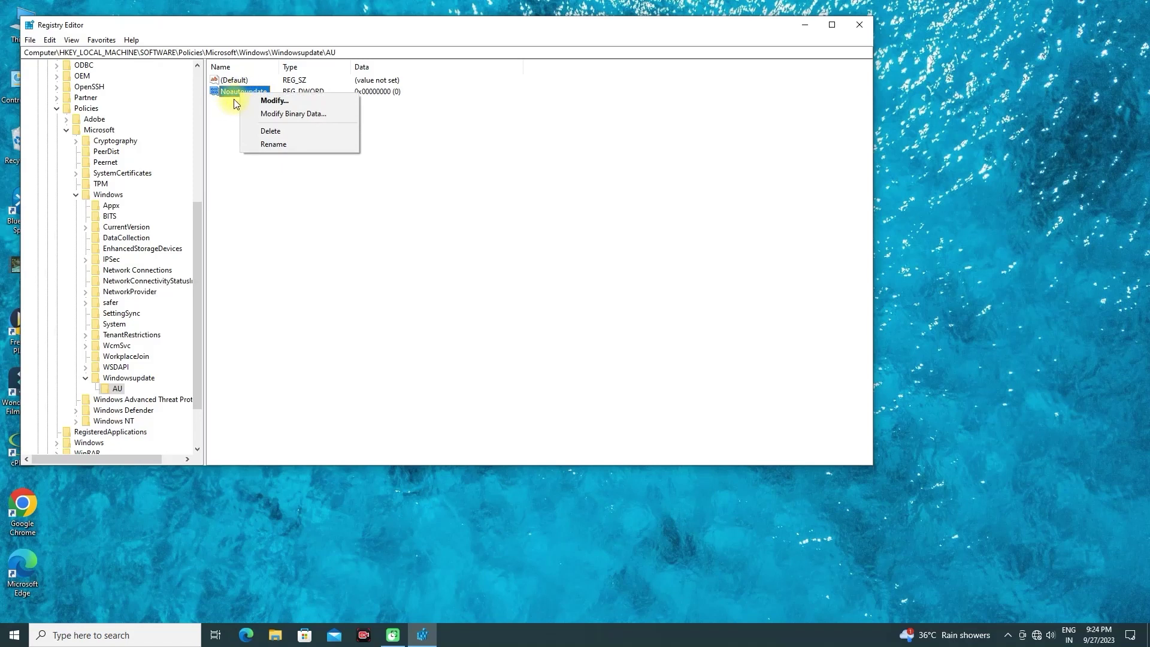
pyautogui.click(267, 113)
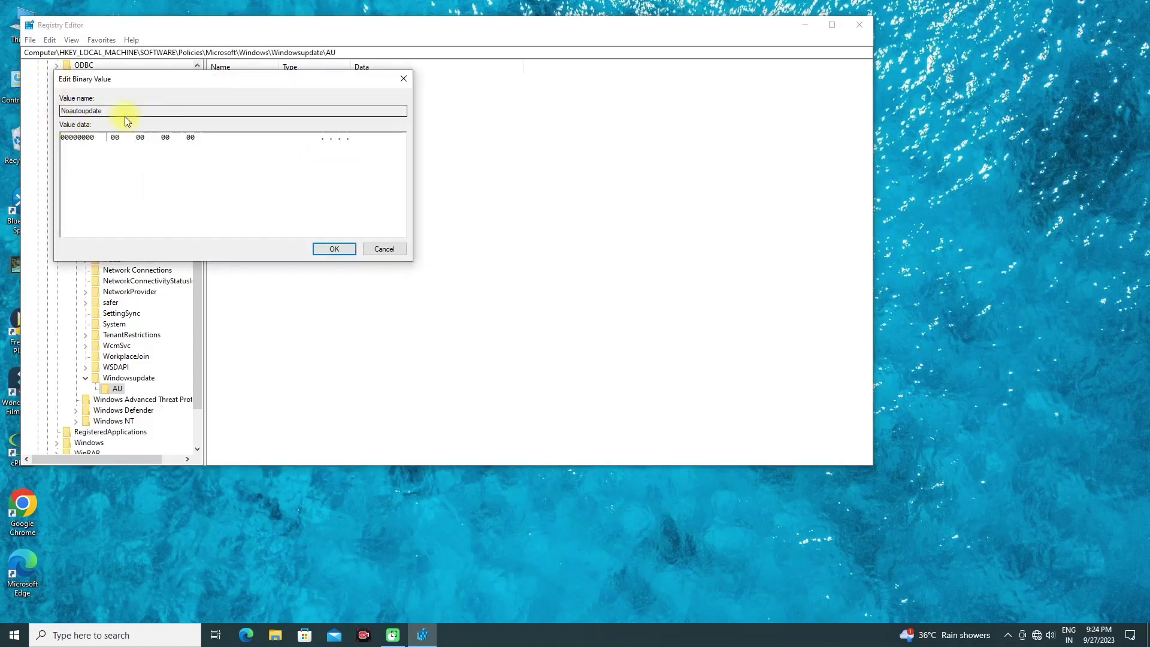
pyautogui.click(374, 248)
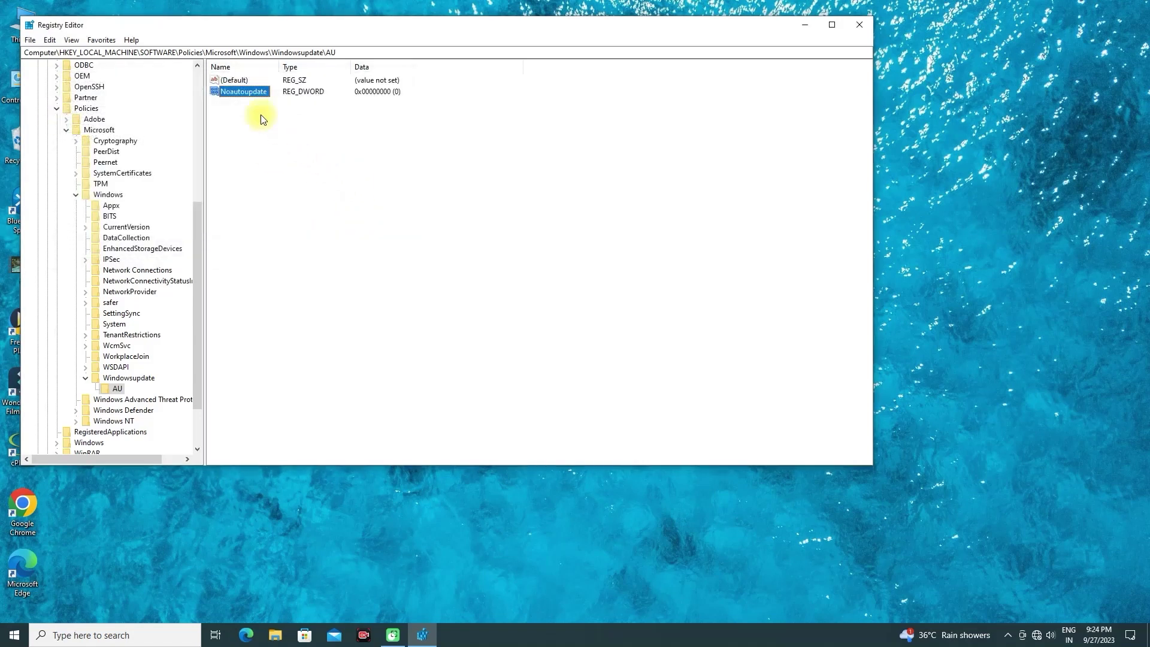
# Set the value data of the Noautoupdate DWORD to 1 and save it.
pyautogui.doubleClick(254, 95)
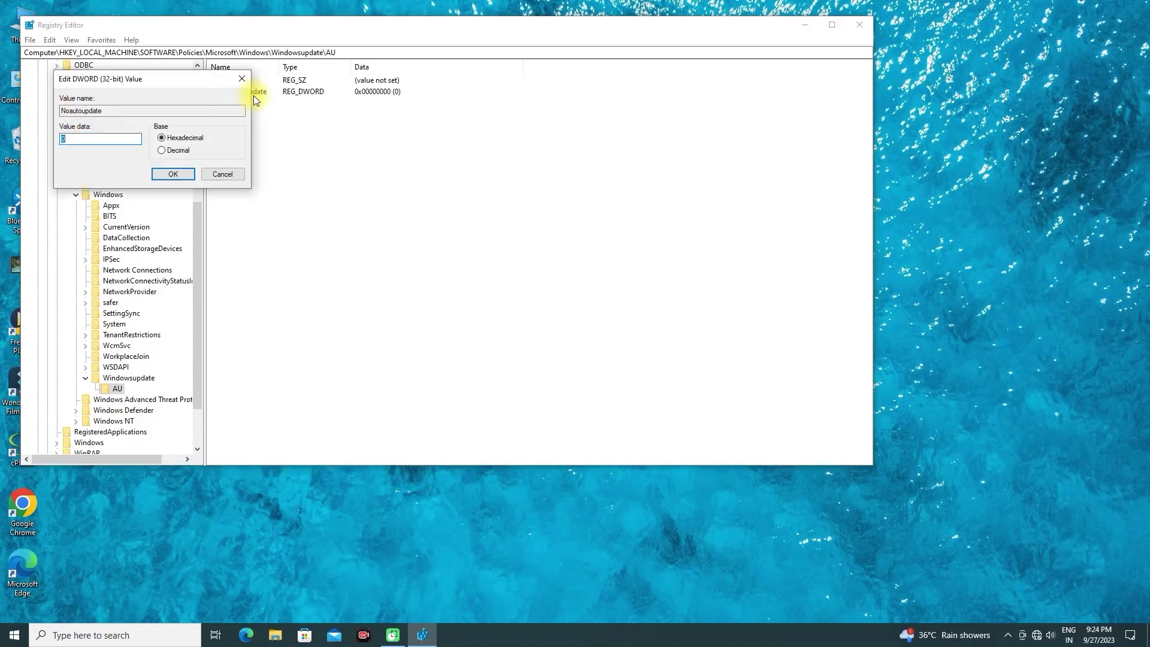
pyautogui.click(103, 138)
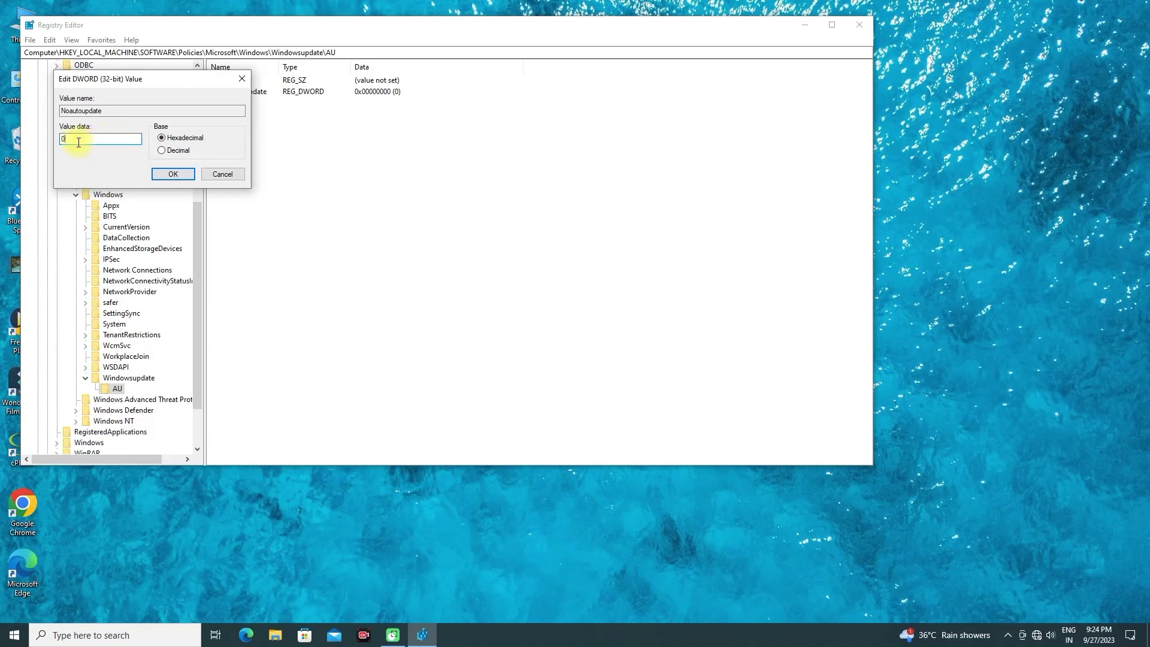
pyautogui.moveTo(78, 142); pyautogui.dragTo(37, 142)
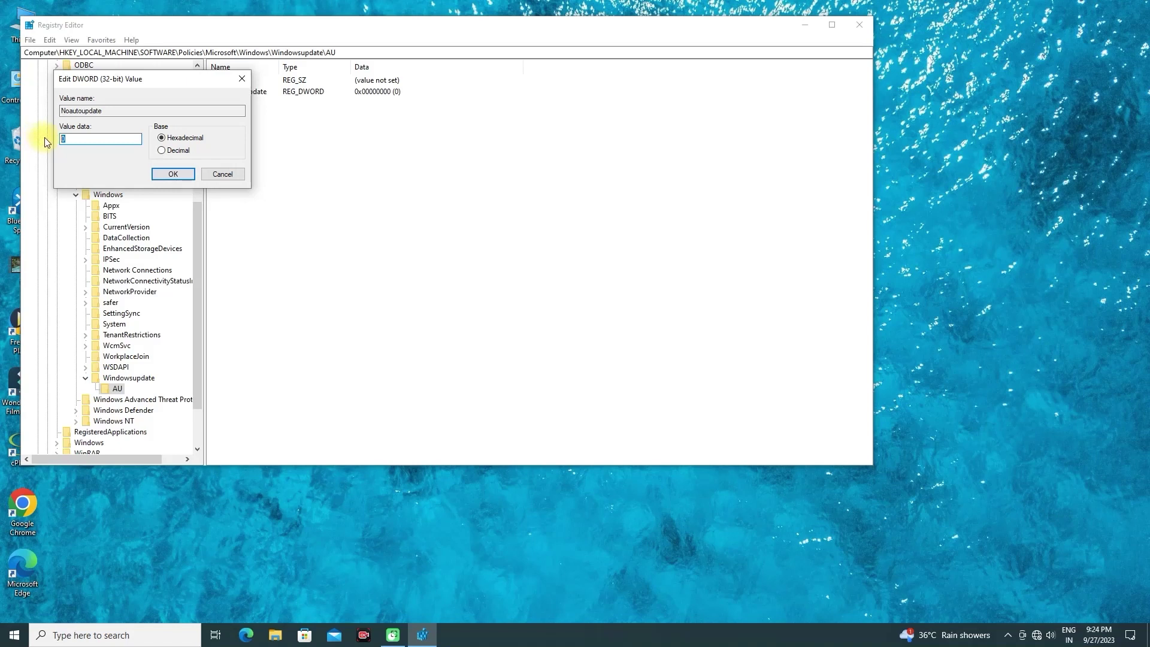
pyautogui.write('1')
pyautogui.click(170, 174)
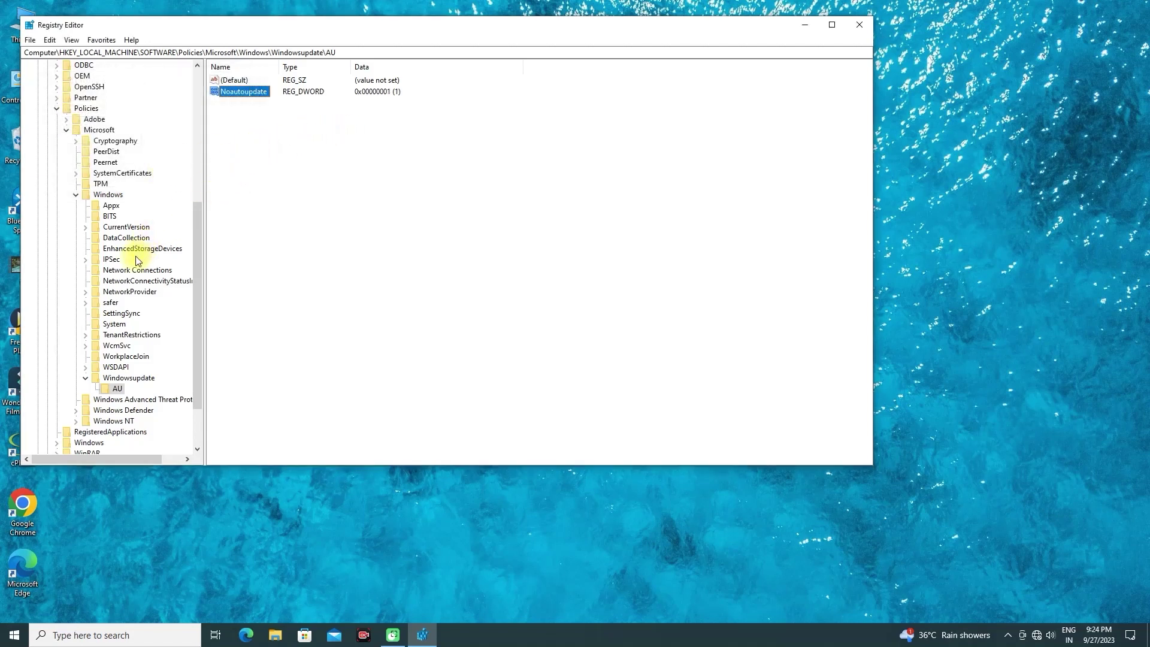
# Collapse the expanded registry branches from Windowsupdate back up to HKEY_LOCAL_MACHINE.
pyautogui.click(85, 378)
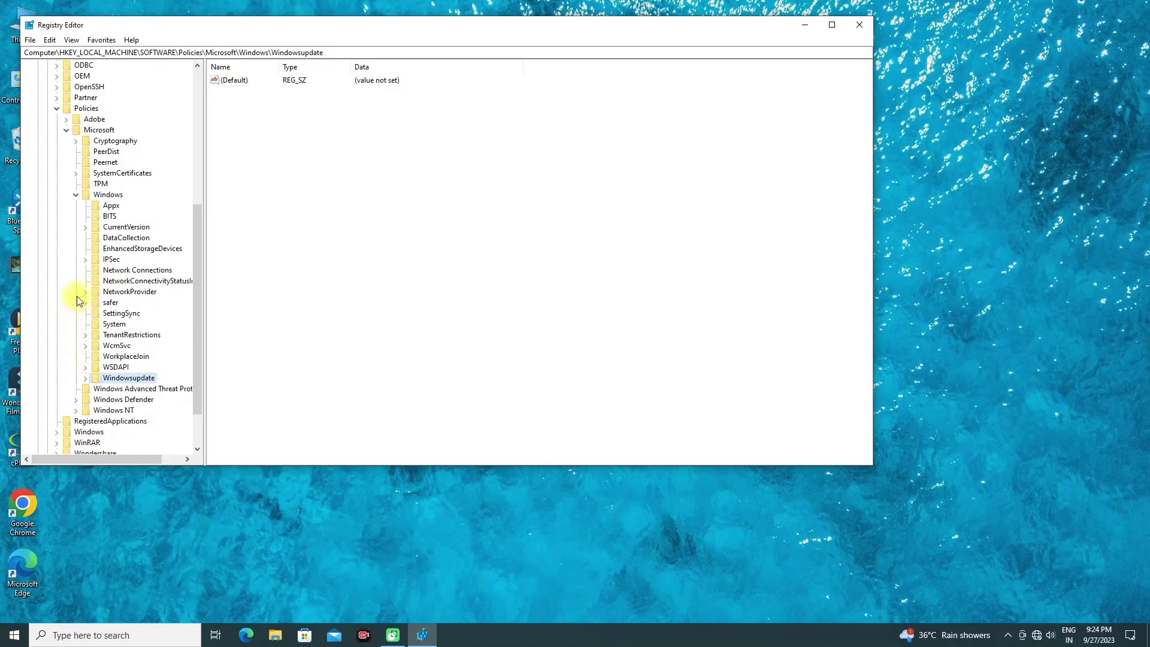
pyautogui.click(76, 196)
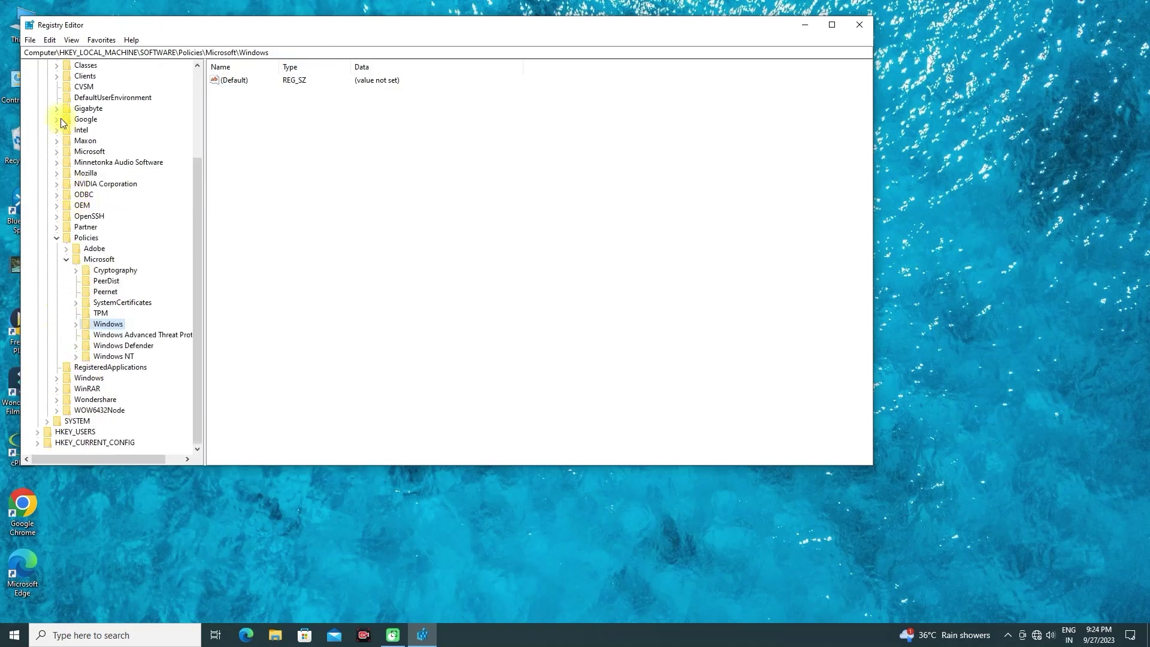
pyautogui.click(58, 238)
pyautogui.click(46, 152)
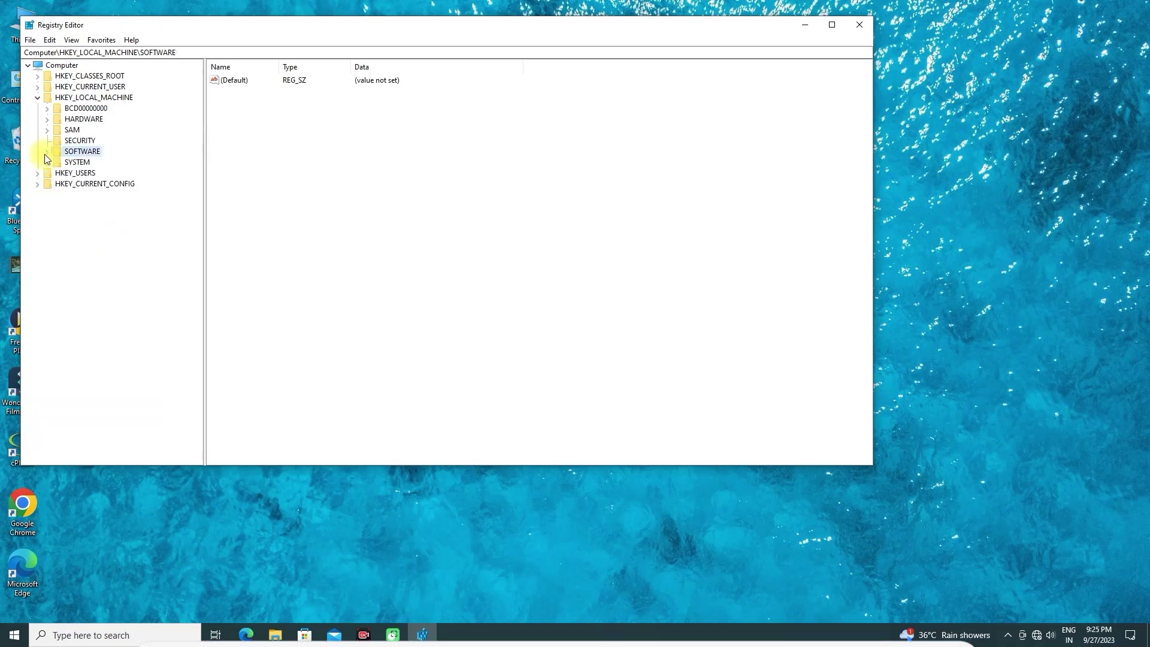
pyautogui.click(37, 98)
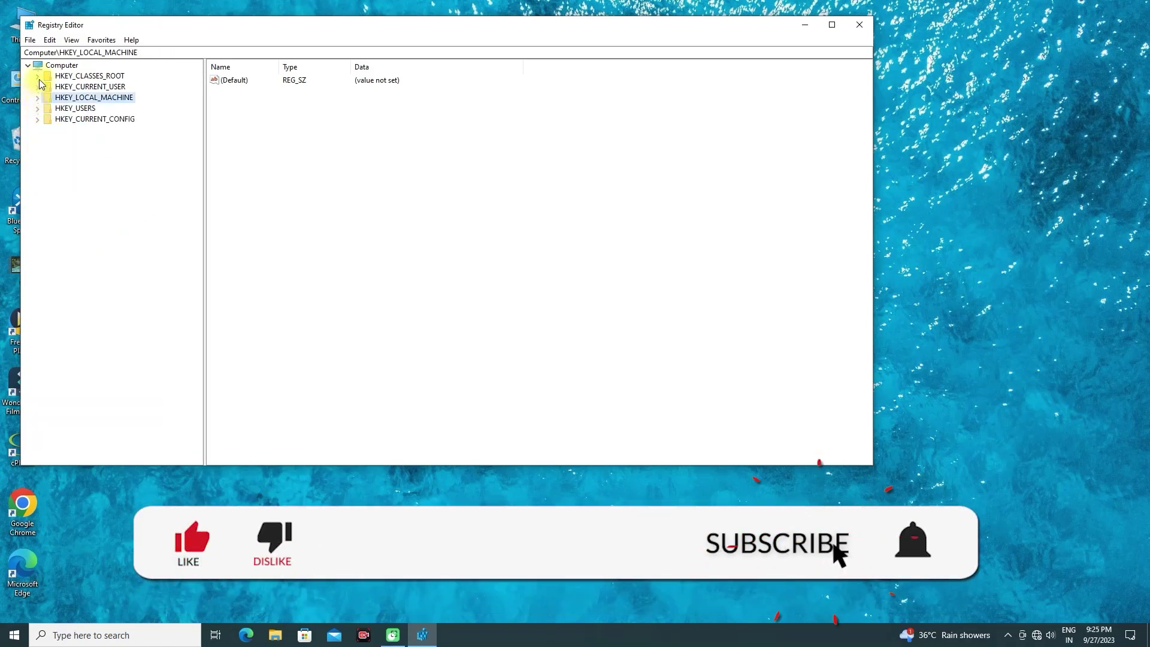